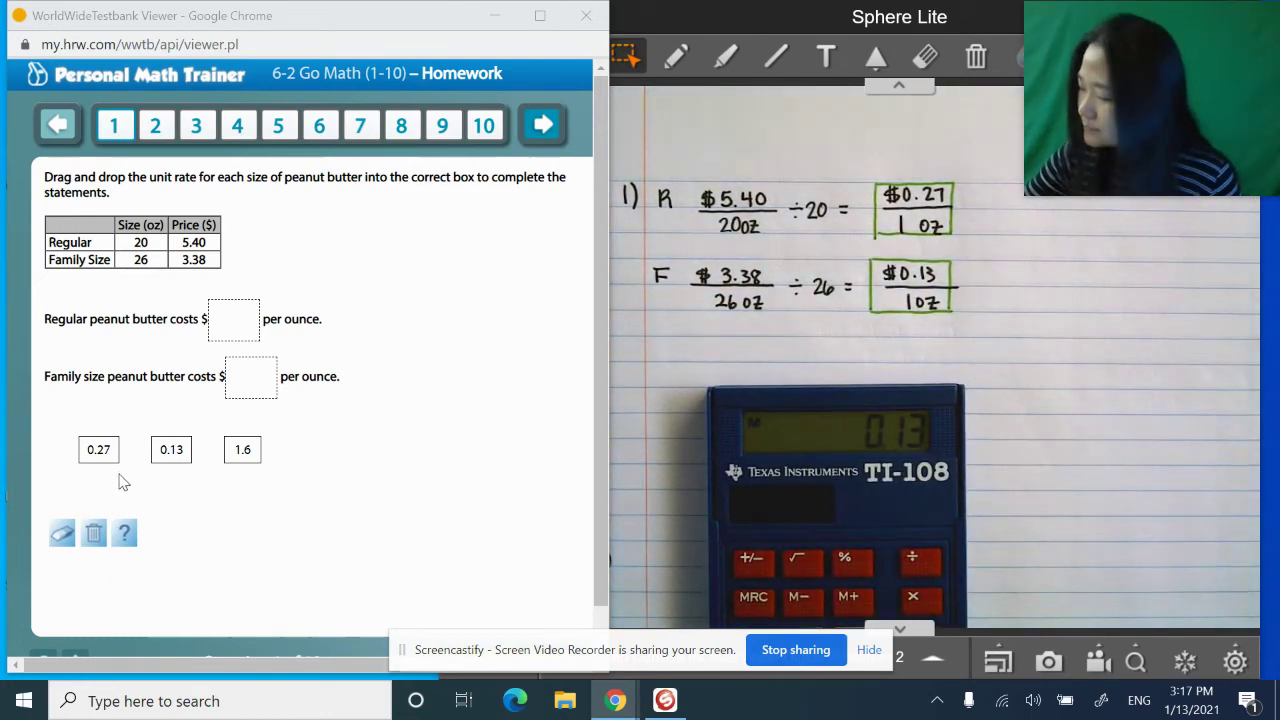
Place 0.27 and 0.13 as question 1's unit rates, check it, and go to question 2.
left_click_drag(103, 466, 245, 340)
left_click_drag(166, 459, 277, 402)
scroll(480, 428, "down", 1)
left_click(470, 624)
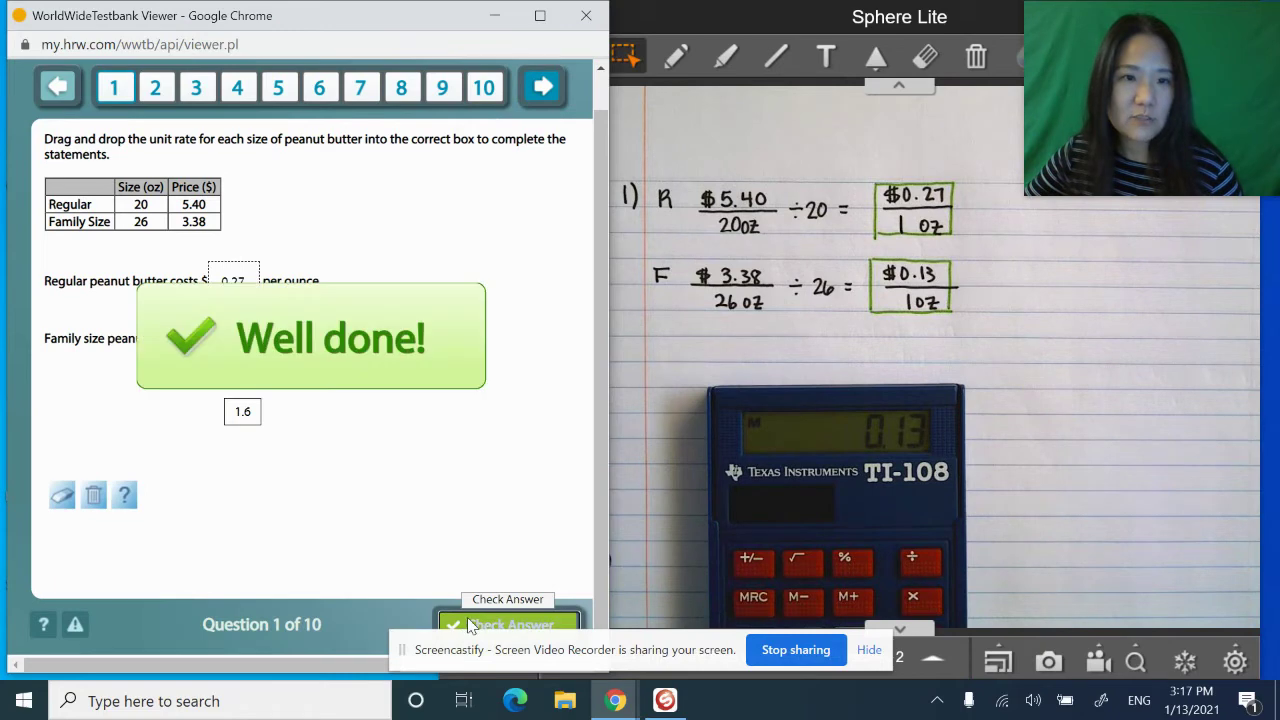
left_click(156, 90)
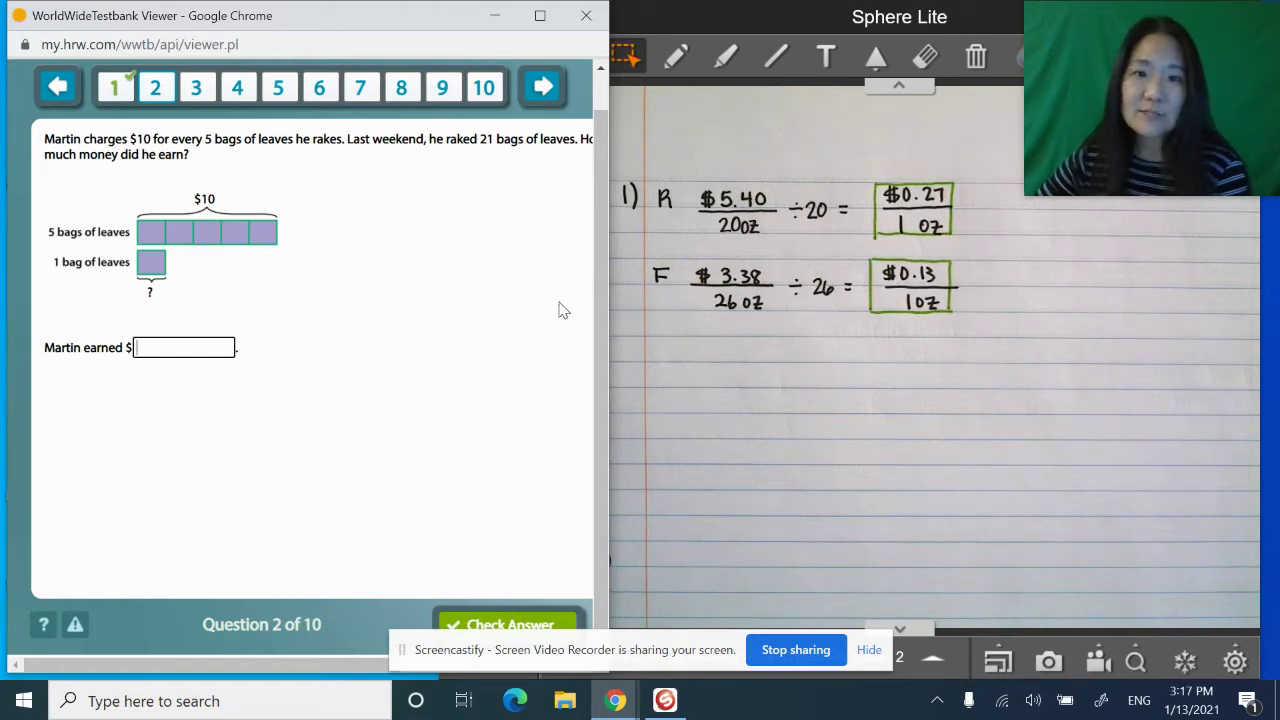
Widen the Chrome homework window to the right so question 2 fits.
left_click_drag(607, 309, 652, 303)
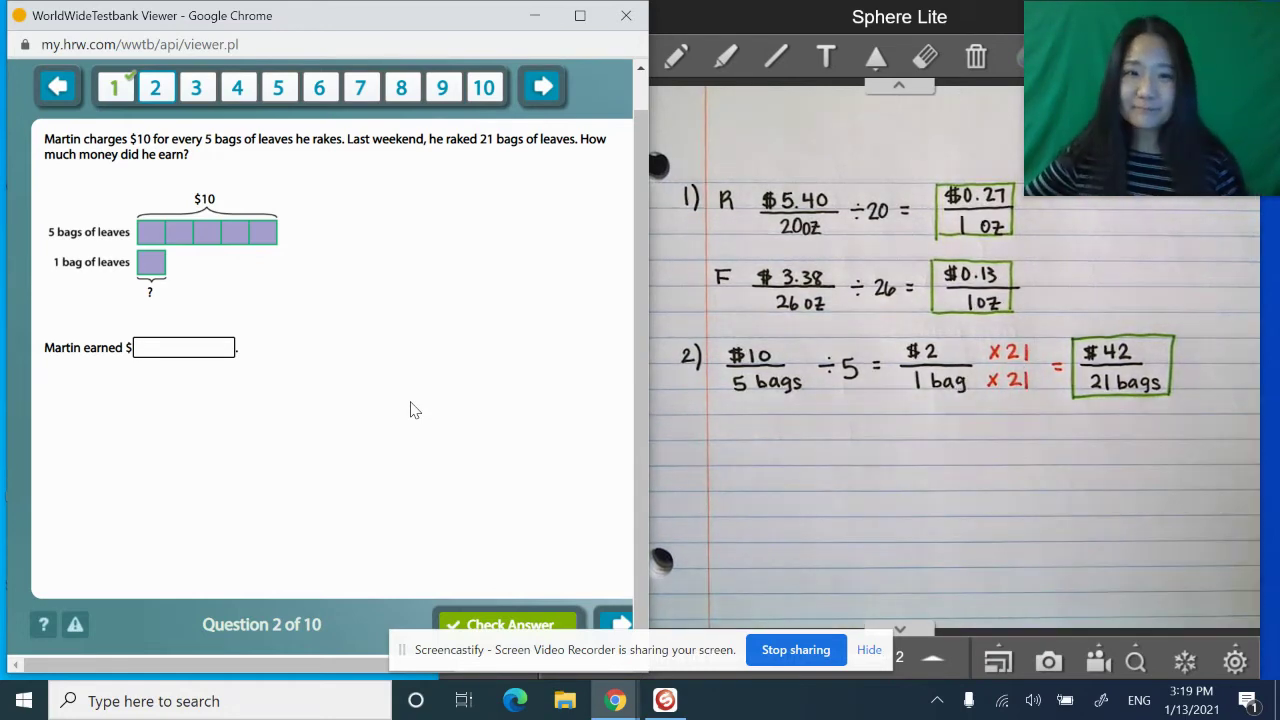
Answer 42 for Martin's earnings on 21 bags, check it, and go to question 3.
left_click(226, 349)
type("42")
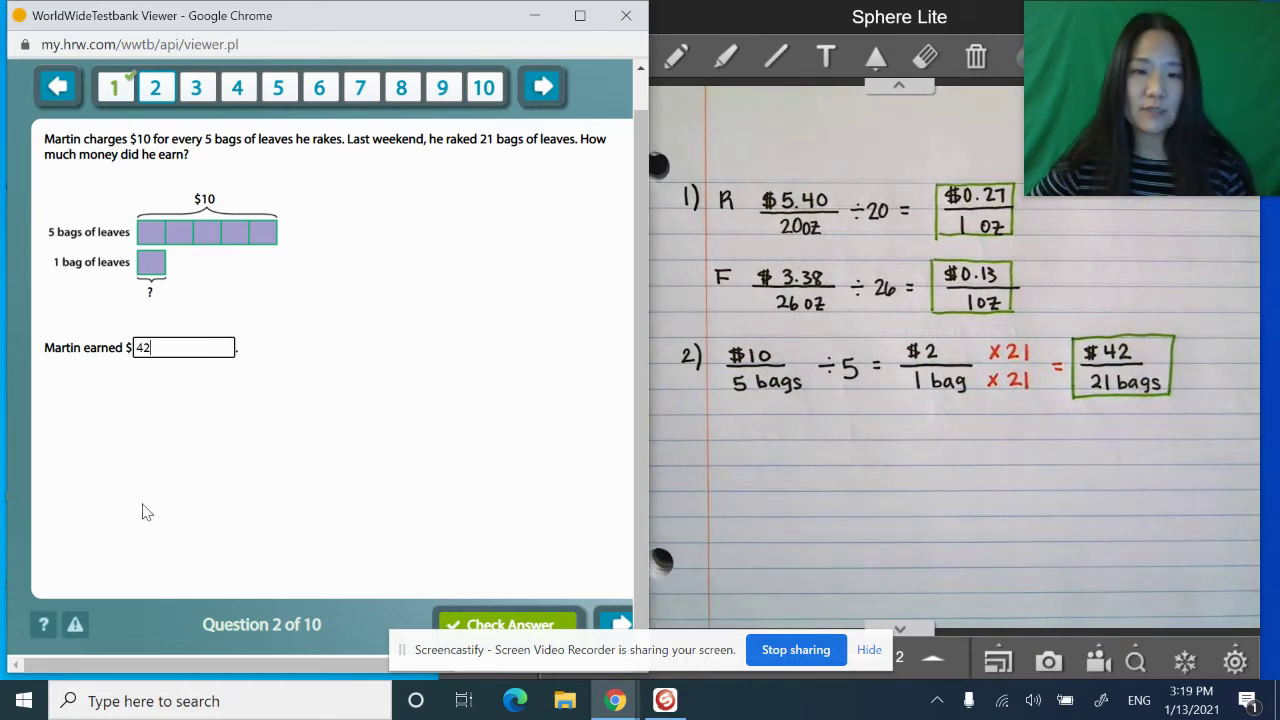
left_click(480, 627)
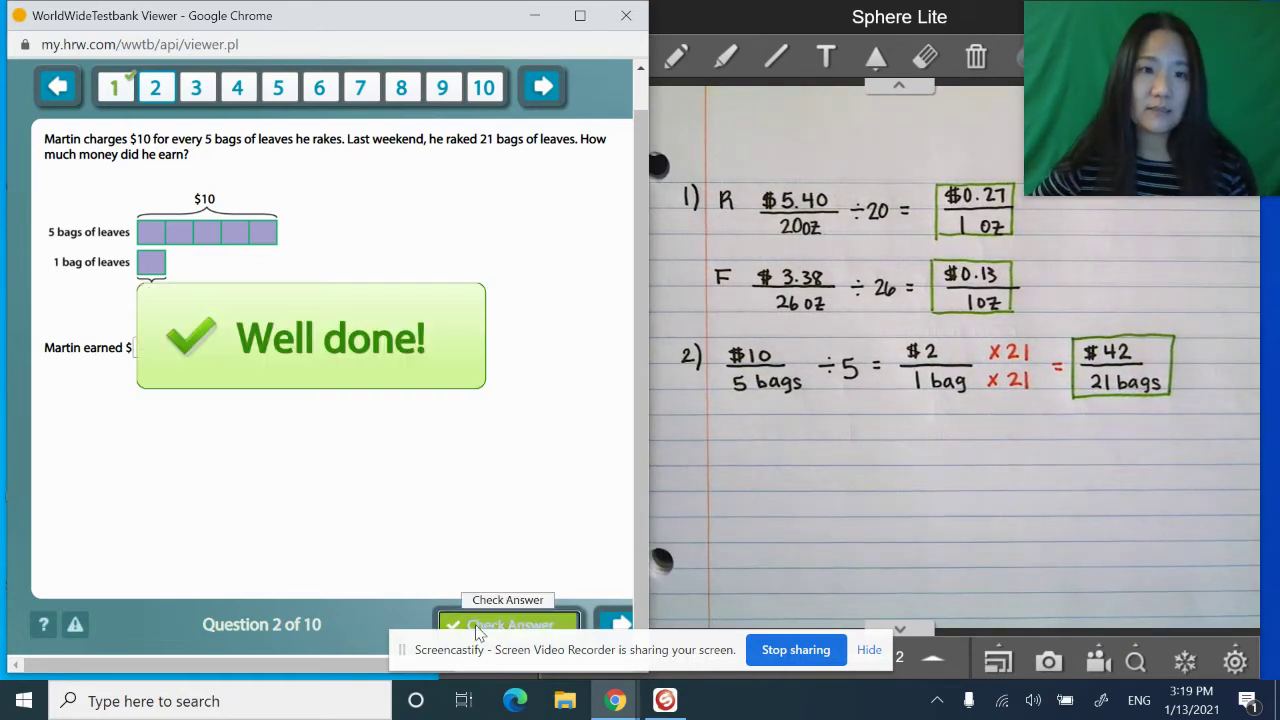
left_click(197, 90)
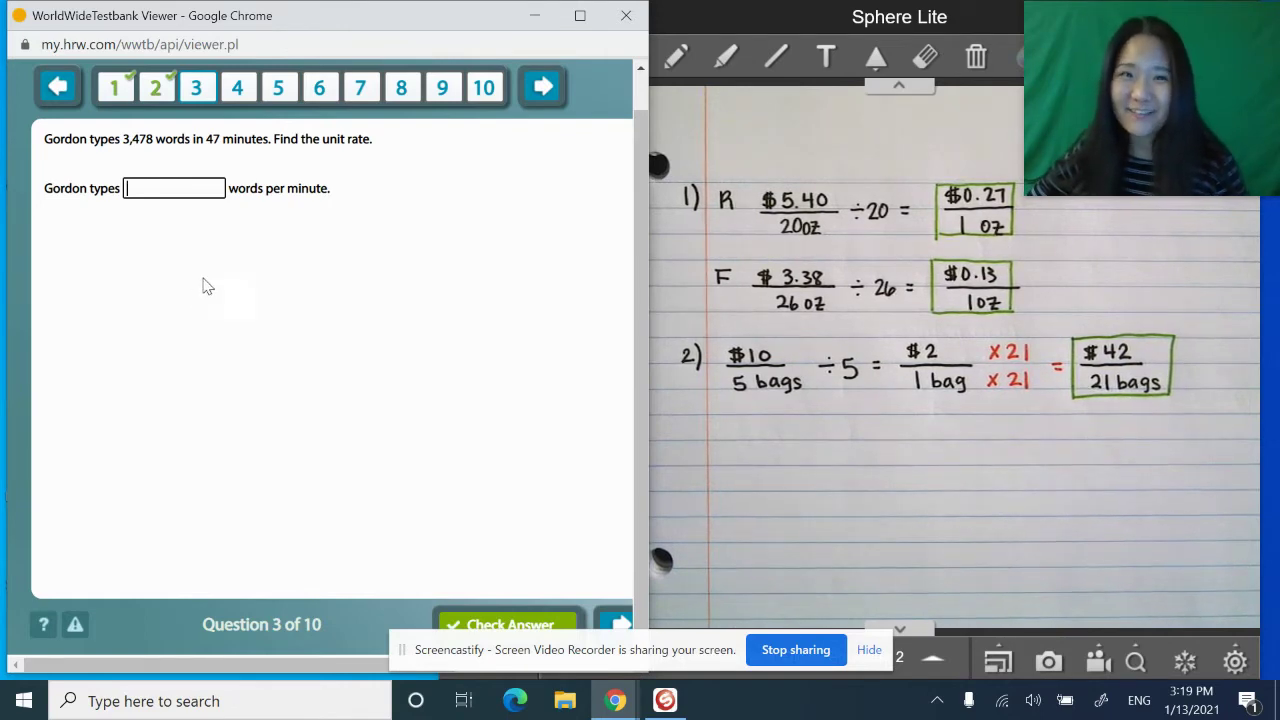
Skip question 3 and jump to question 4 on 3 dozen oranges.
left_click(238, 90)
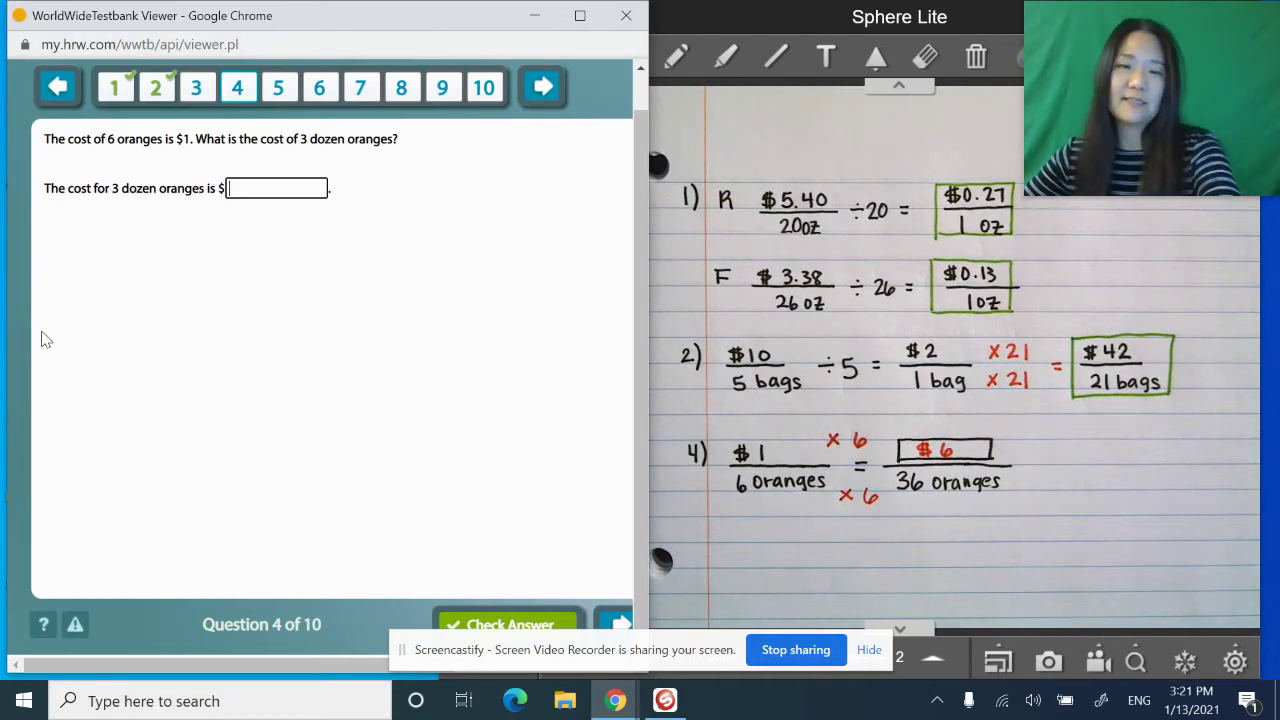
Answer 6 dollars for 36 oranges, check question 4, and go to question 5.
type("6")
left_click(465, 625)
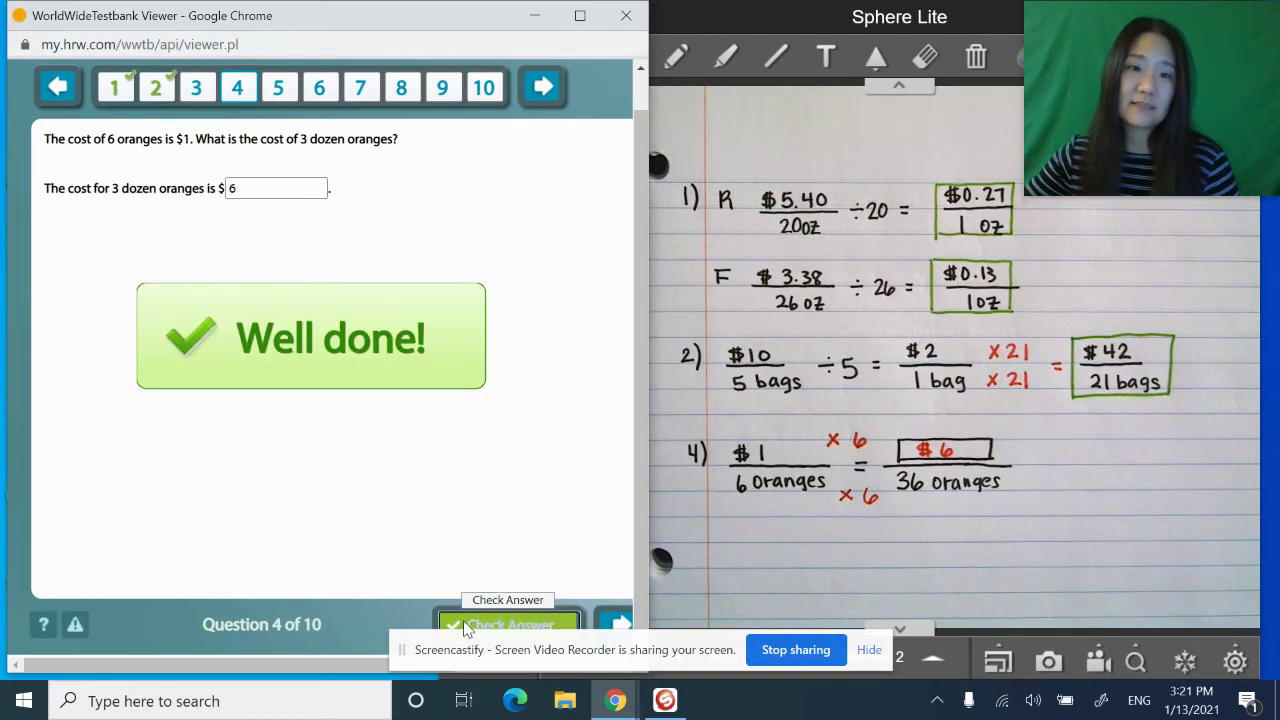
left_click(279, 90)
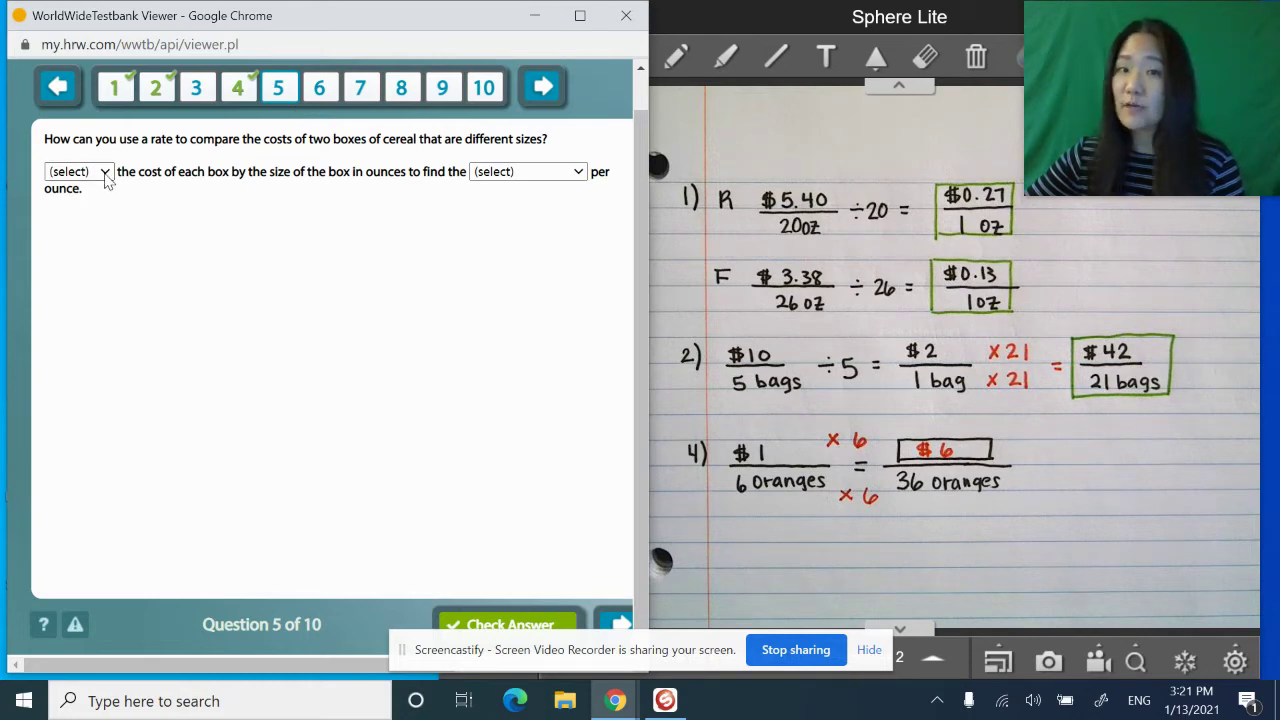
Fill question 5's blanks with Divide and unit cost, check it, and go to question 6.
left_click(104, 173)
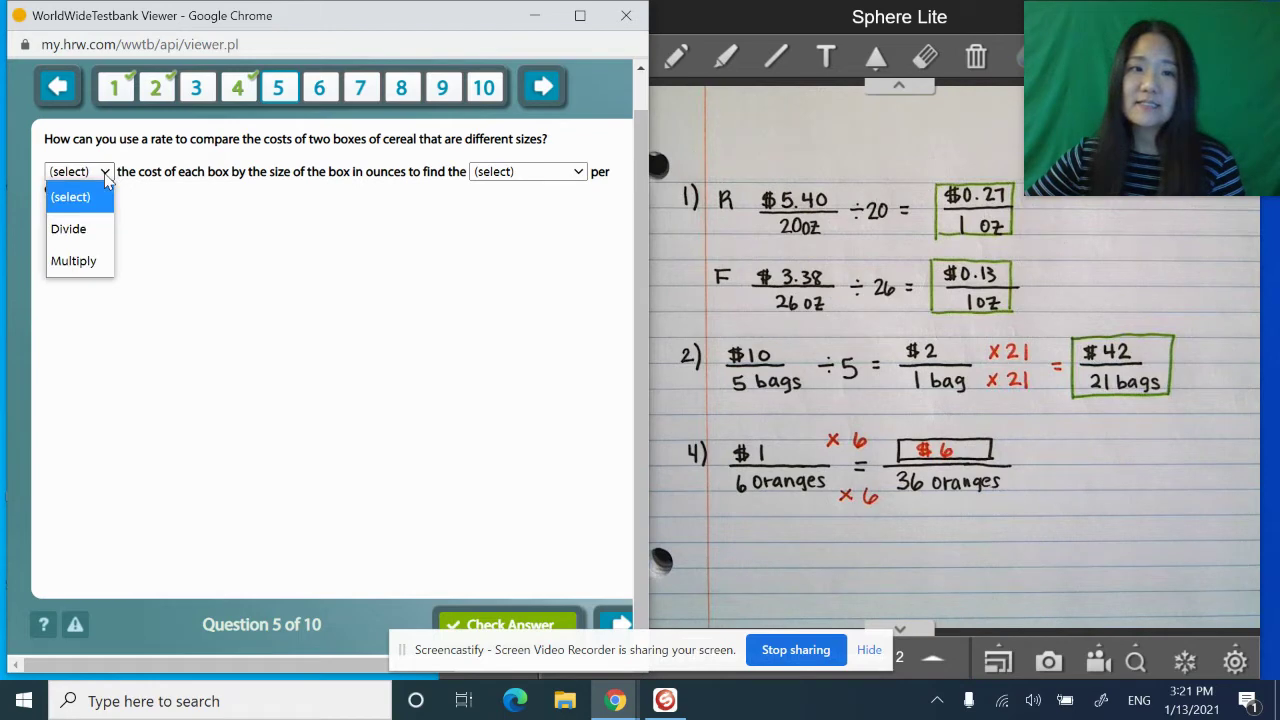
left_click(111, 229)
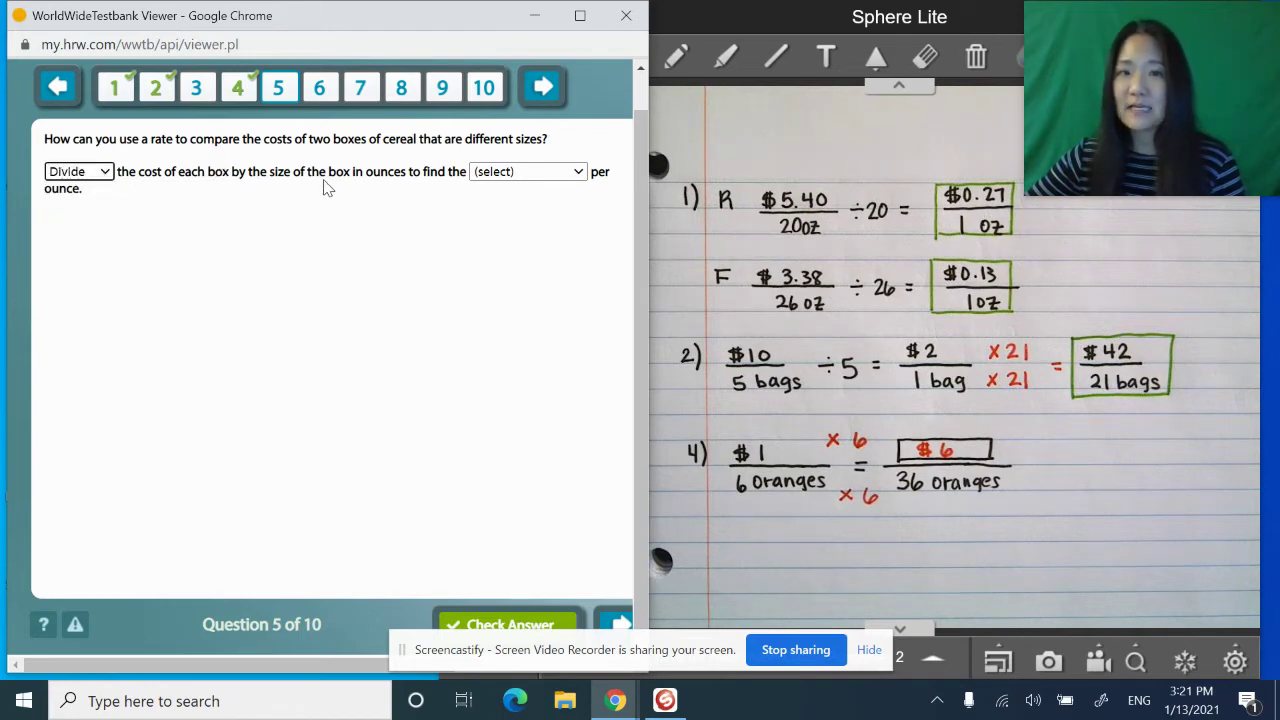
left_click(480, 177)
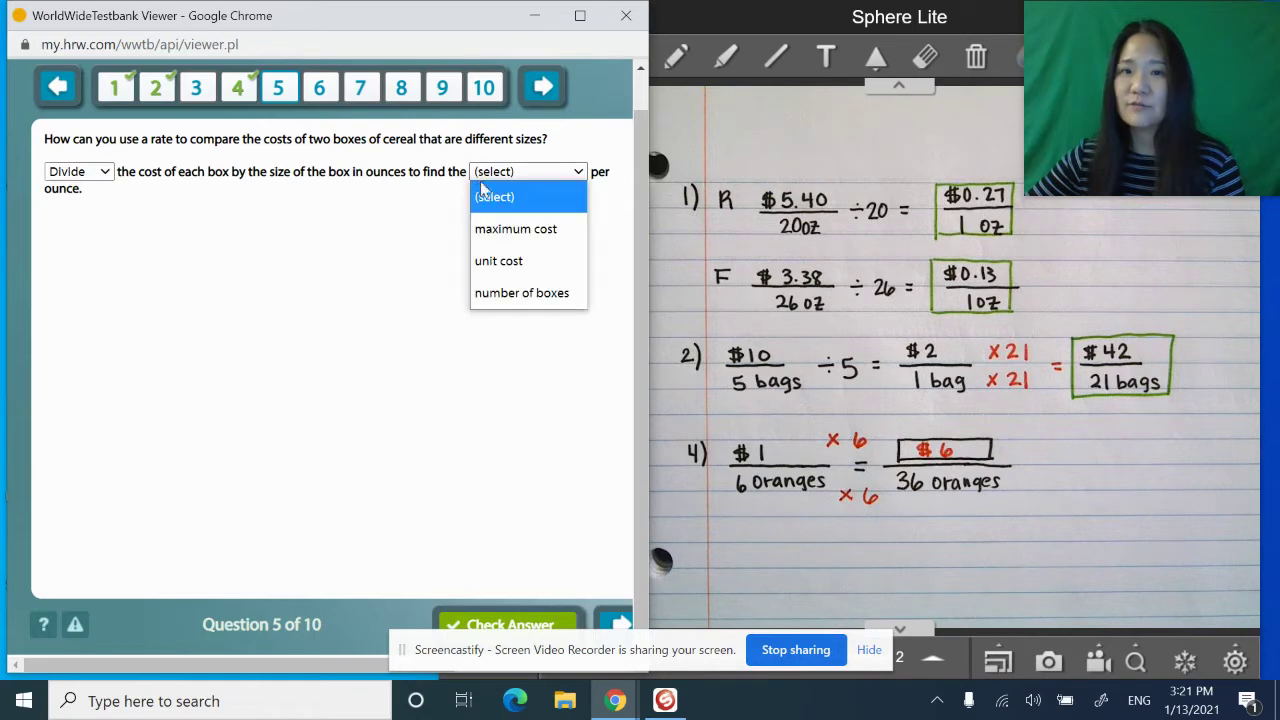
left_click(499, 260)
left_click(510, 622)
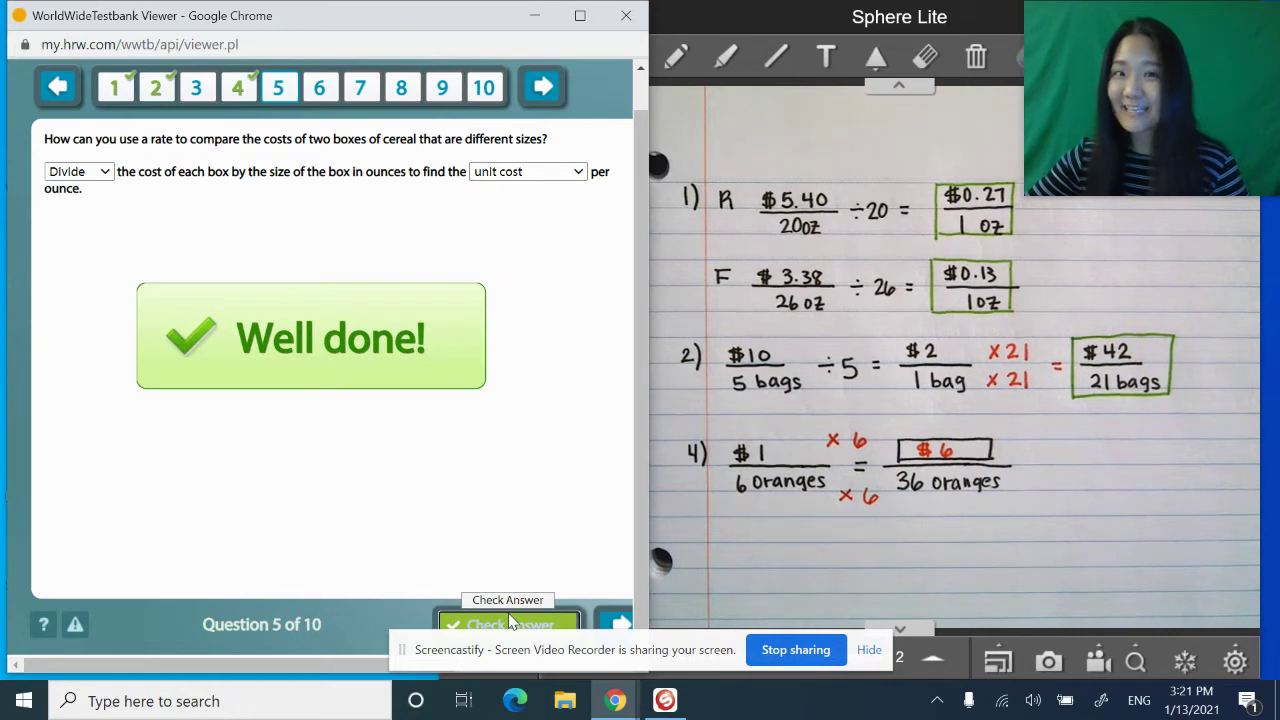
left_click(320, 105)
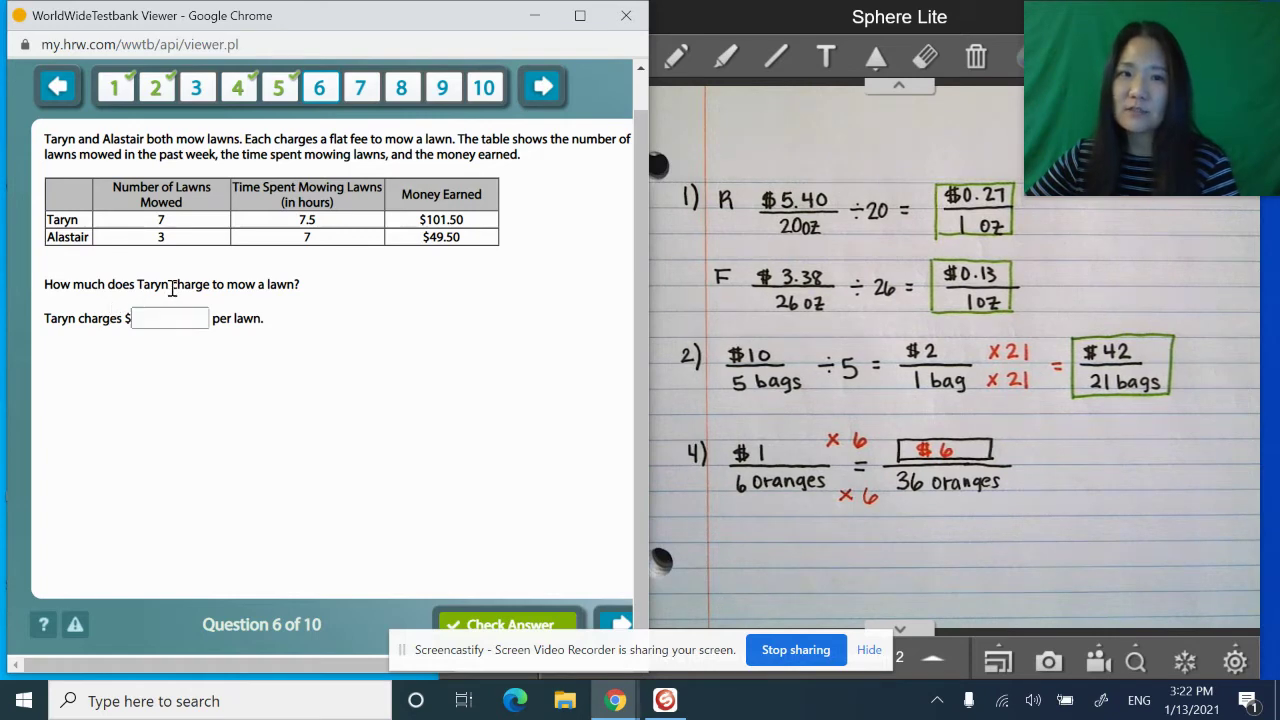
Highlight the phrase 'charge to mow a lawn' in question 6.
left_click_drag(172, 286, 291, 301)
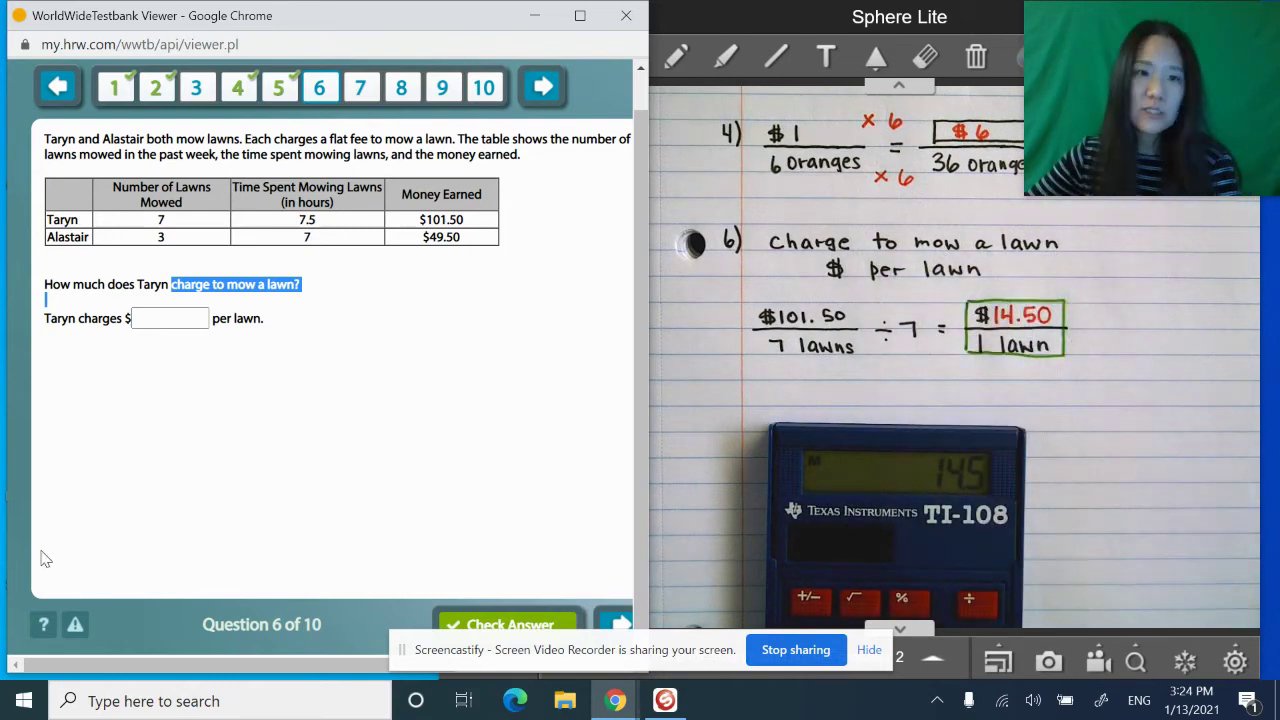
Enter 14.5 as Taryn's per-lawn charge, check it, and go to question 7.
left_click(168, 318)
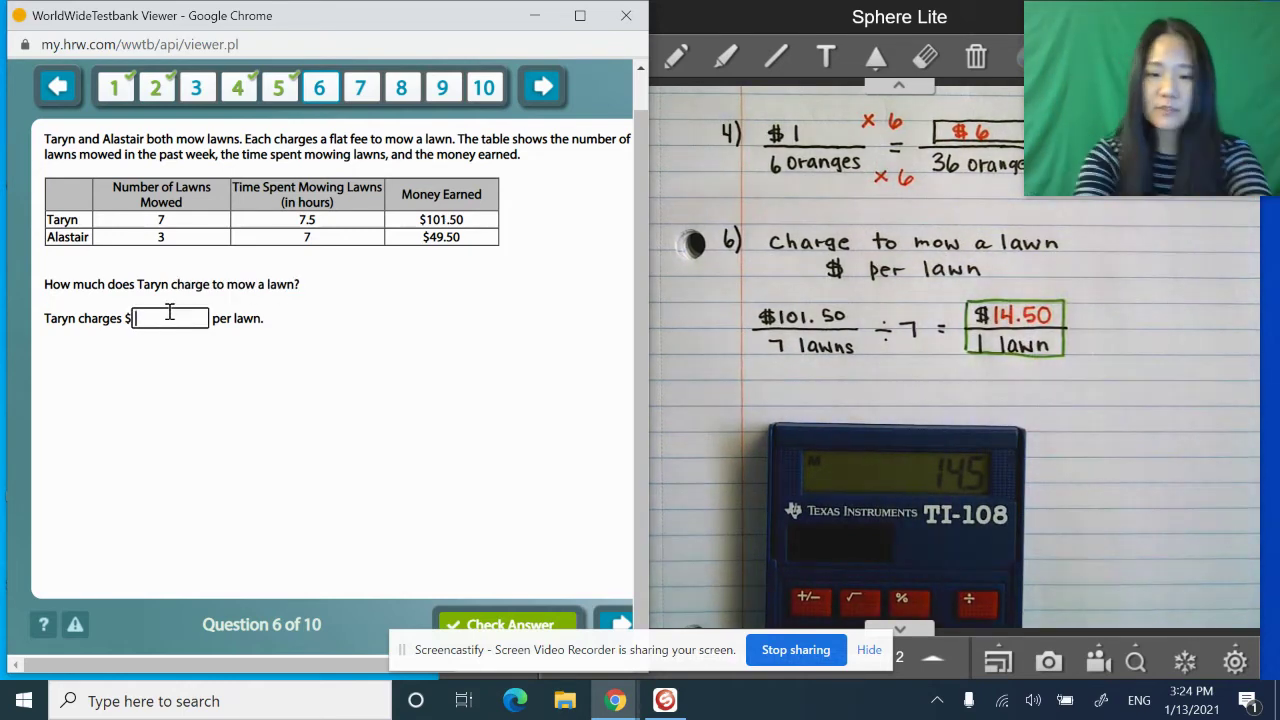
type("14.5")
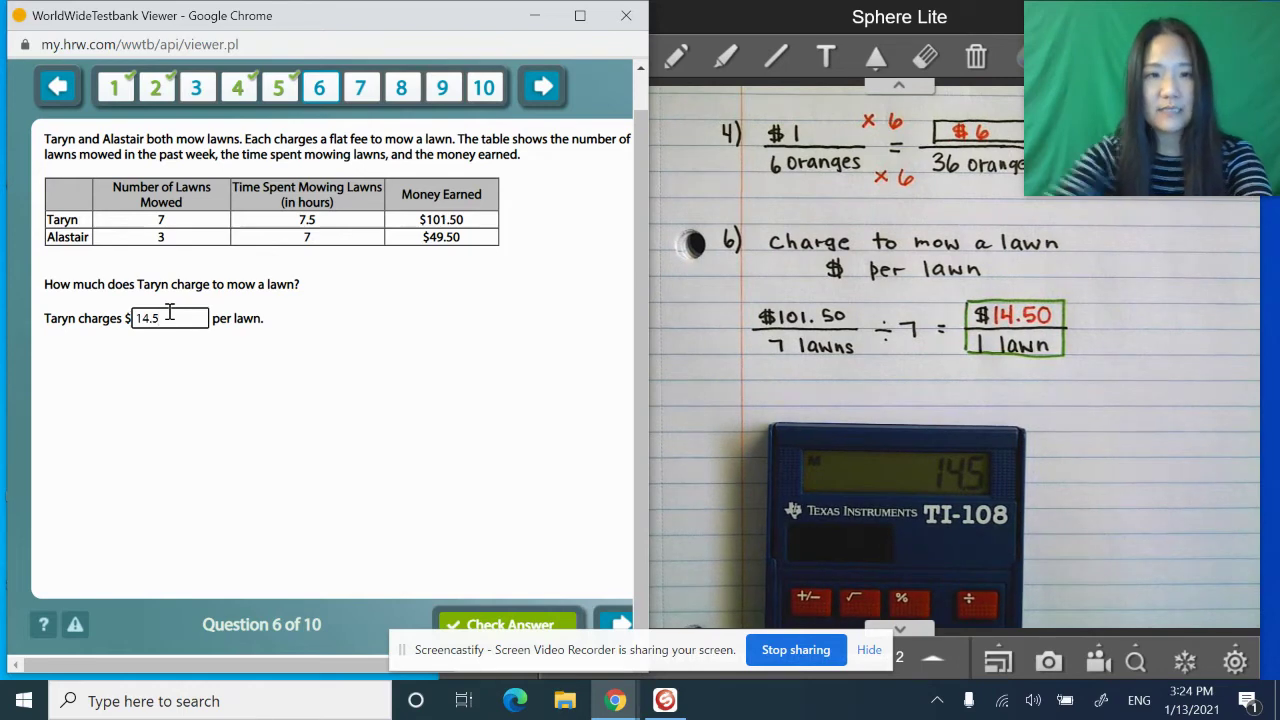
left_click(476, 624)
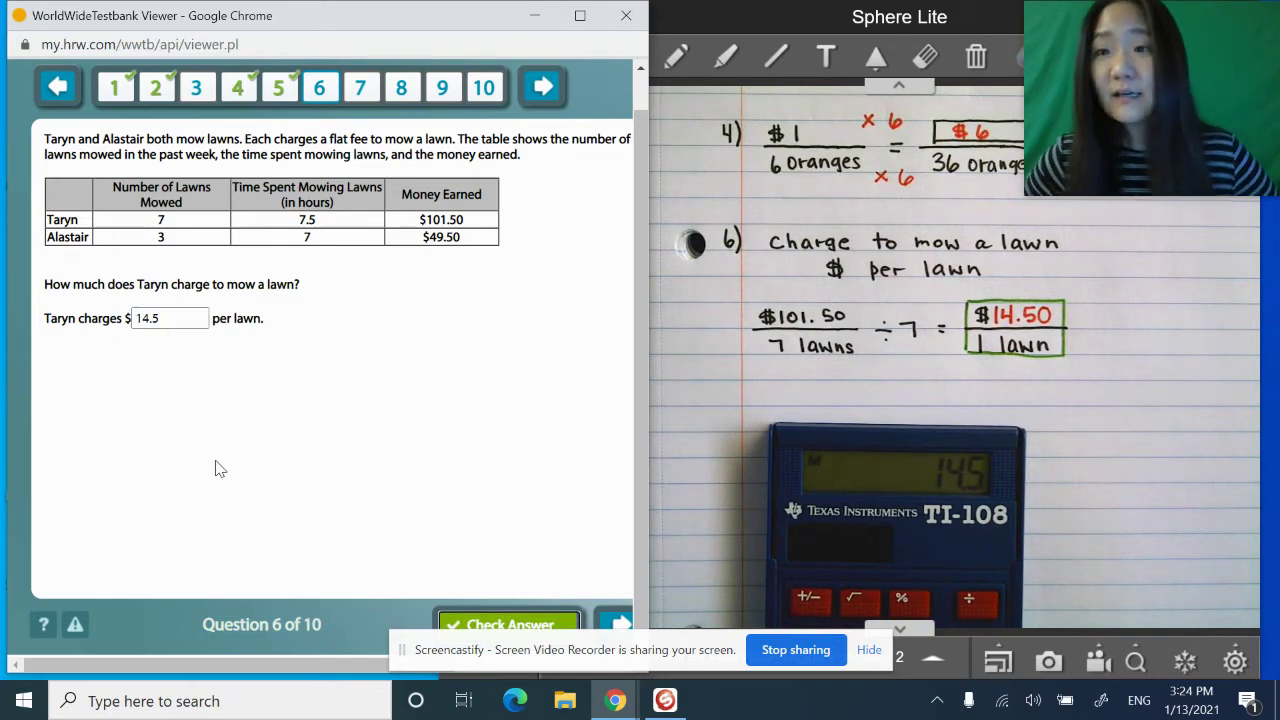
left_click(361, 90)
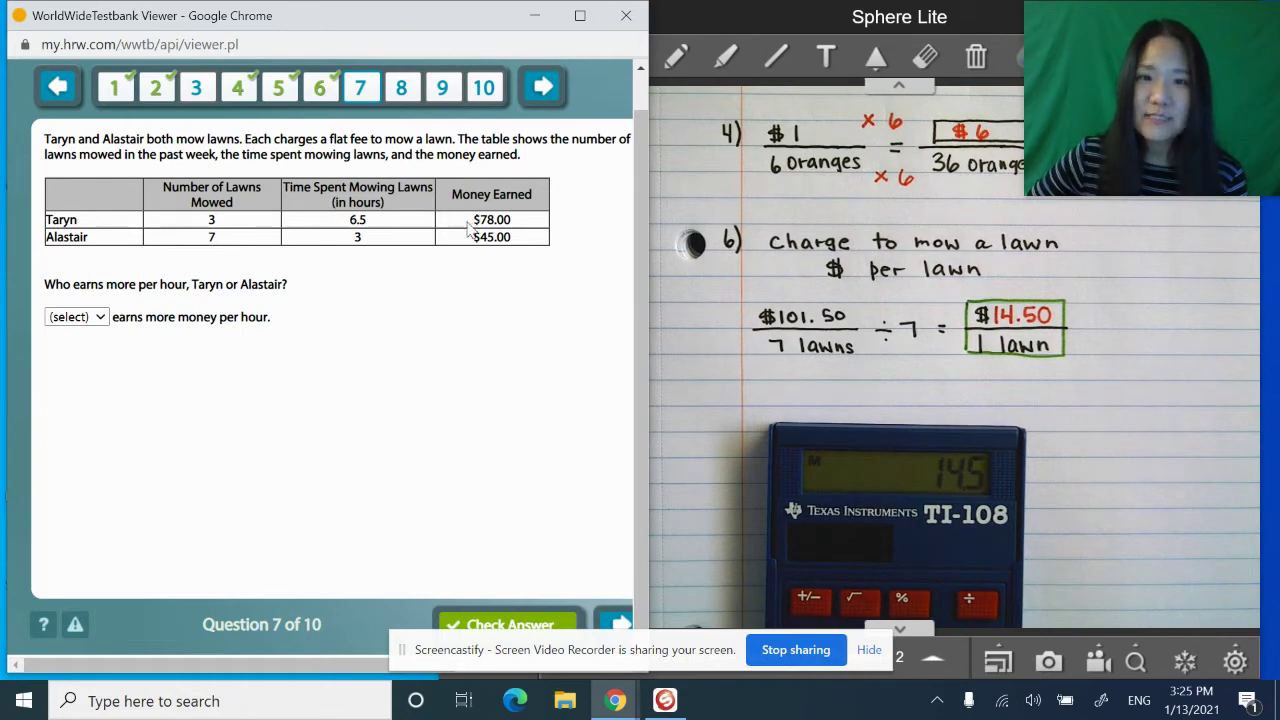
Highlight the table values $78.00, 6.5 hours, $45.00 and 3 hours in question 7.
left_click_drag(472, 219, 531, 217)
double_click(357, 219)
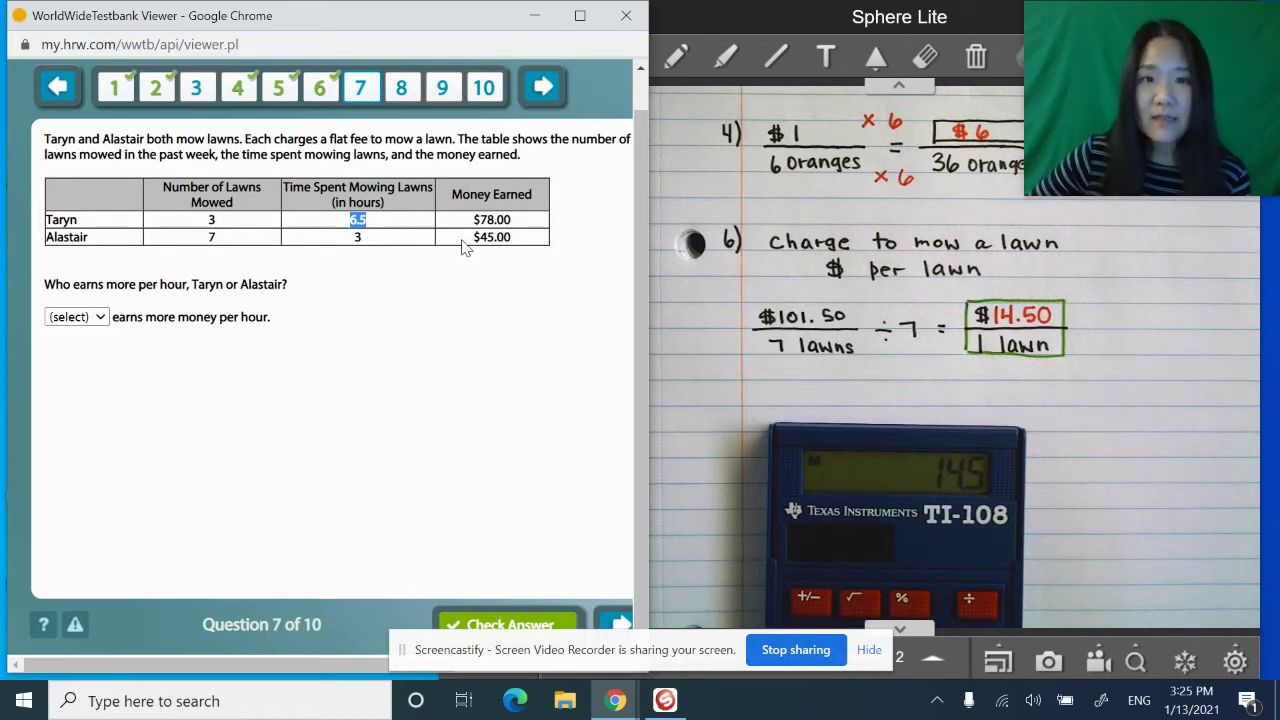
left_click_drag(470, 237, 530, 240)
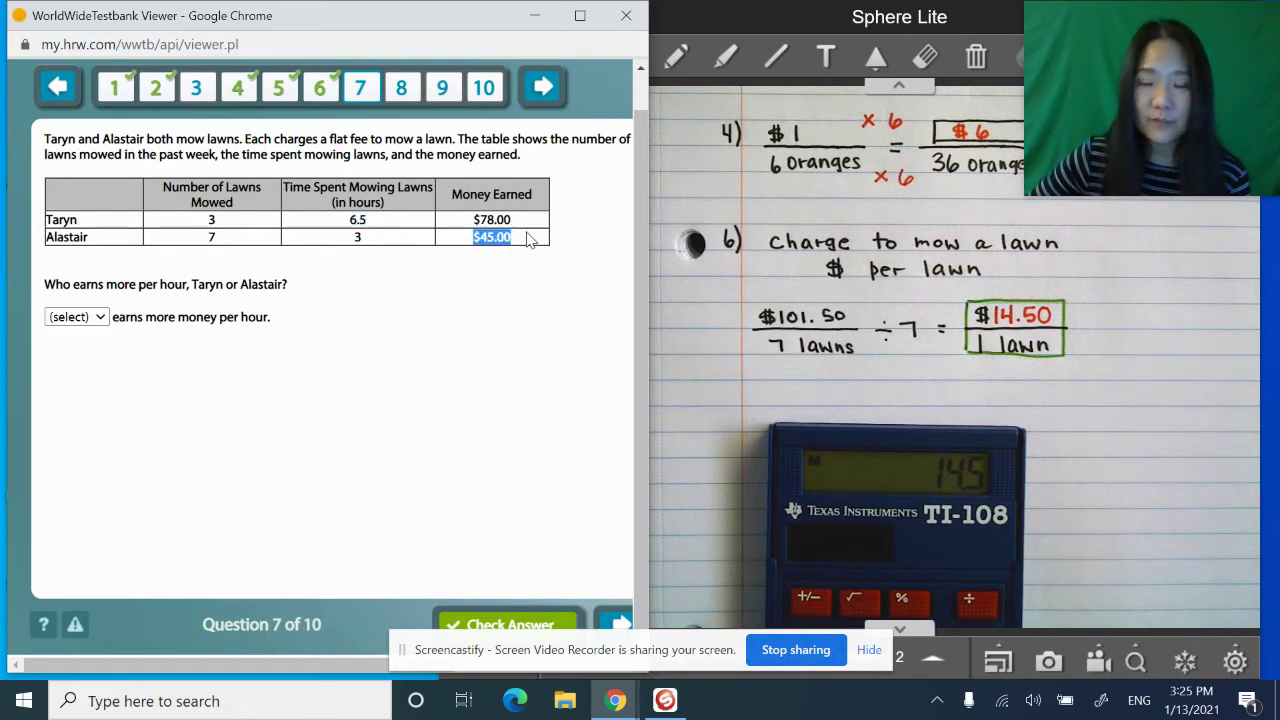
double_click(357, 238)
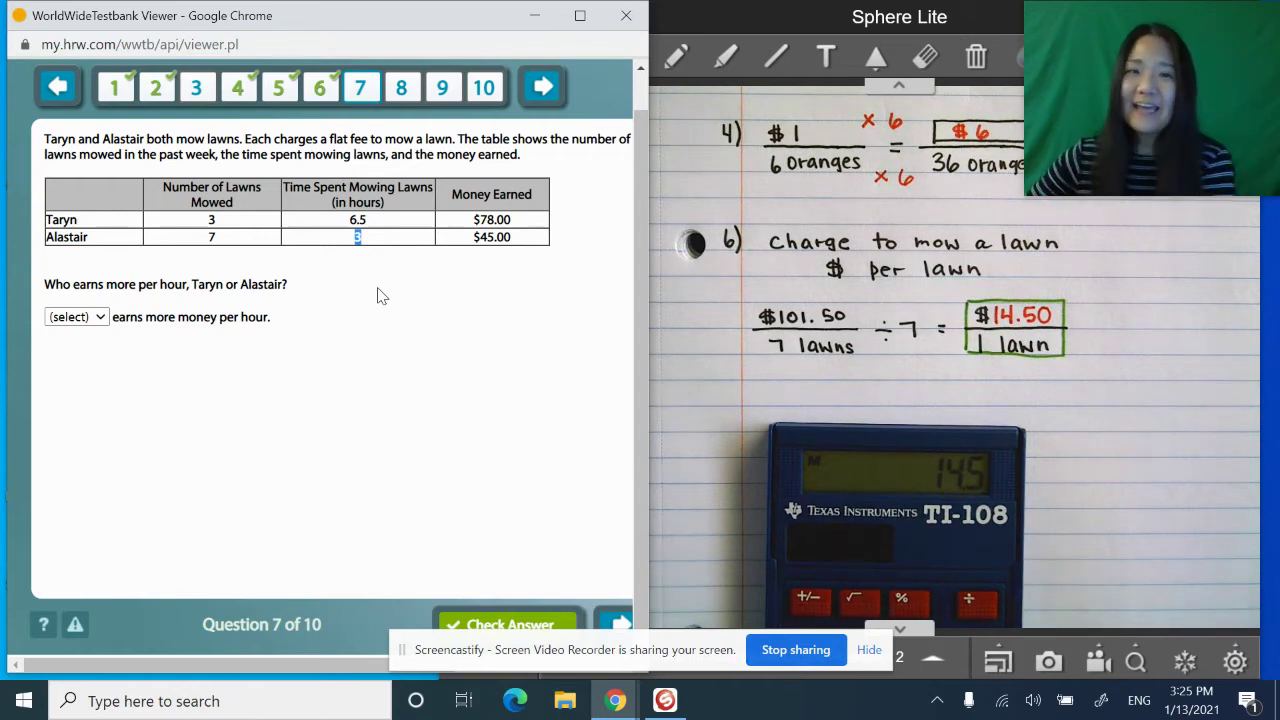
Open and close the who-earns-more dropdown without answering, then go to question 8.
left_click(103, 322)
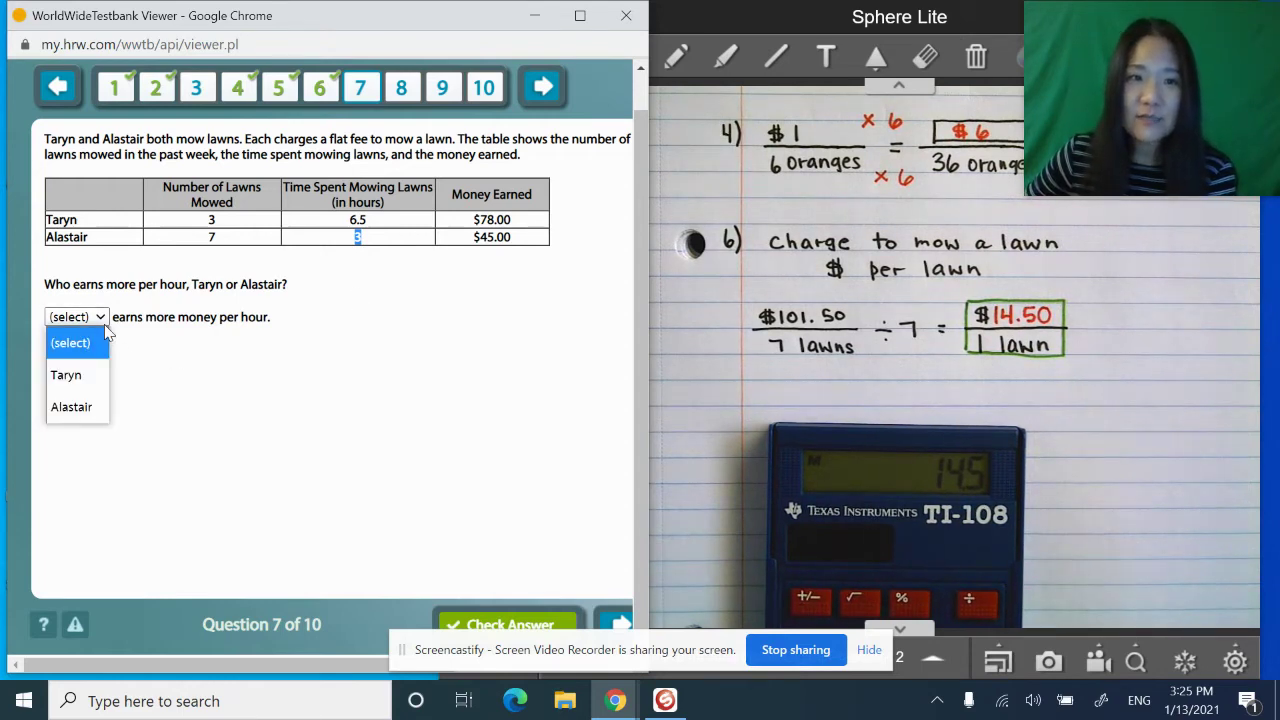
left_click(196, 378)
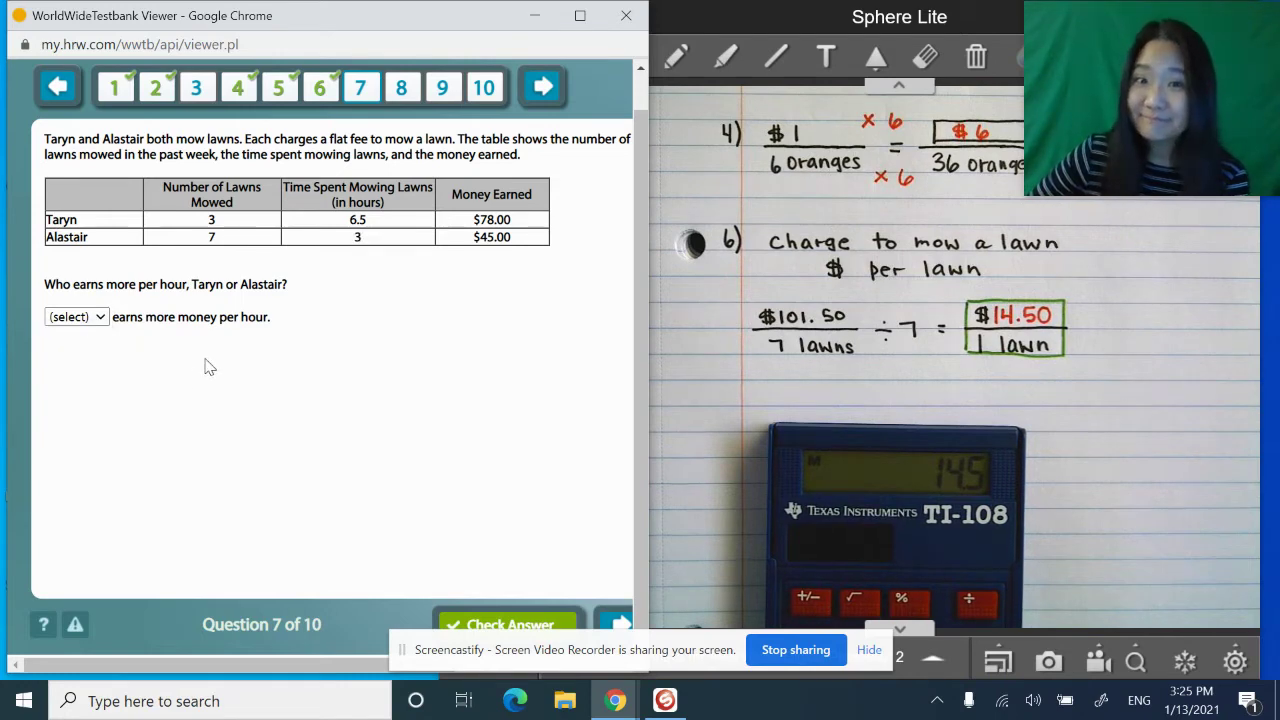
left_click(400, 100)
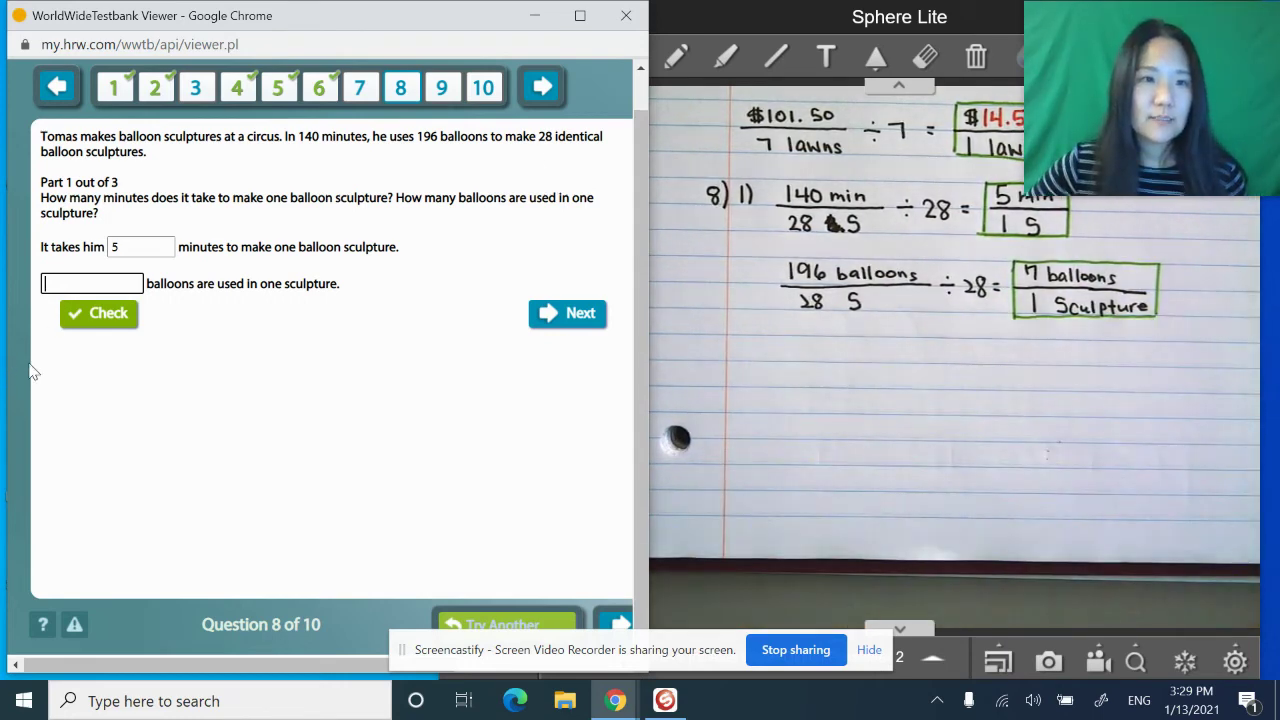
Enter 7 balloons per sculpture for Part 1 and check it.
type("7")
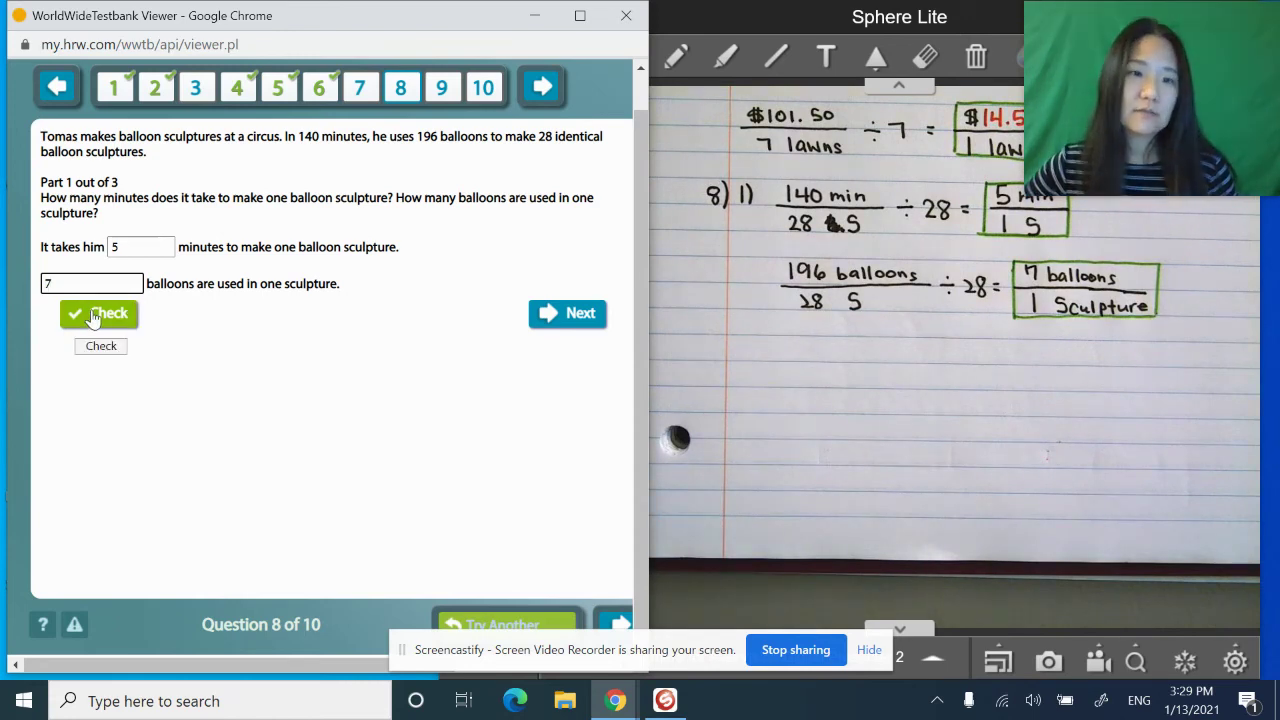
left_click(93, 316)
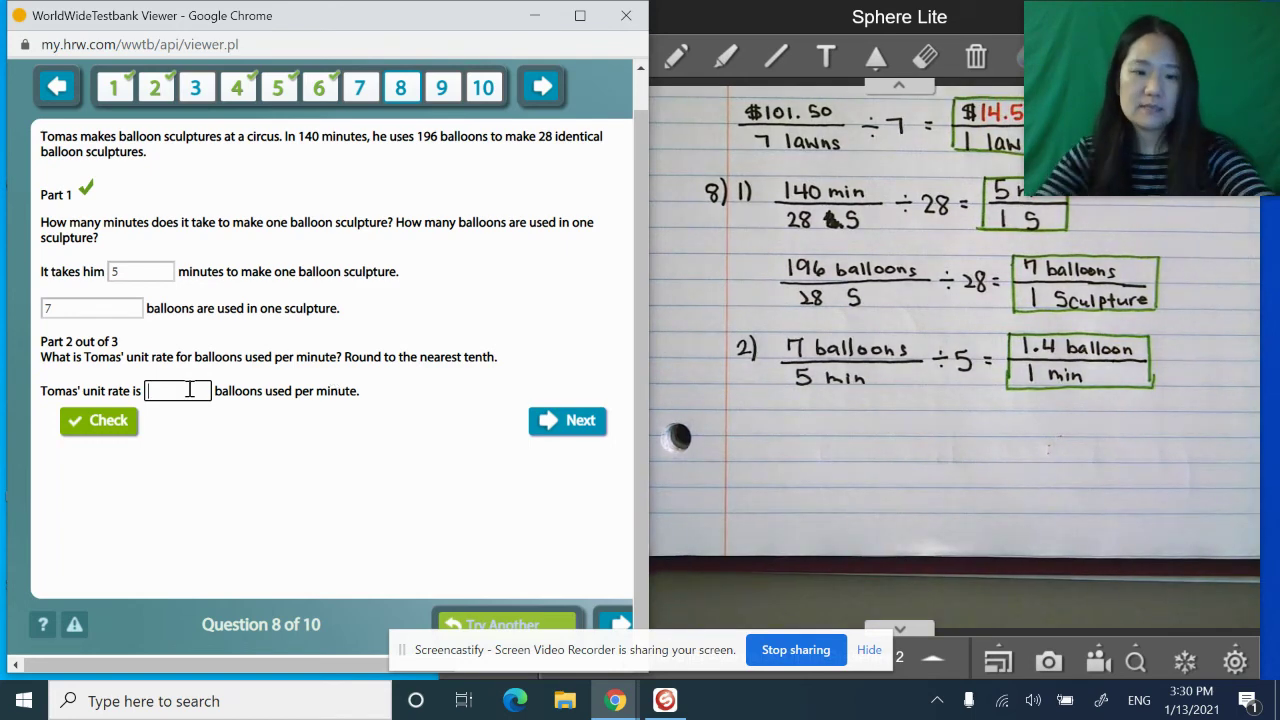
Enter 1.4 balloons per minute as the Part 2 unit rate and check it.
type("1")
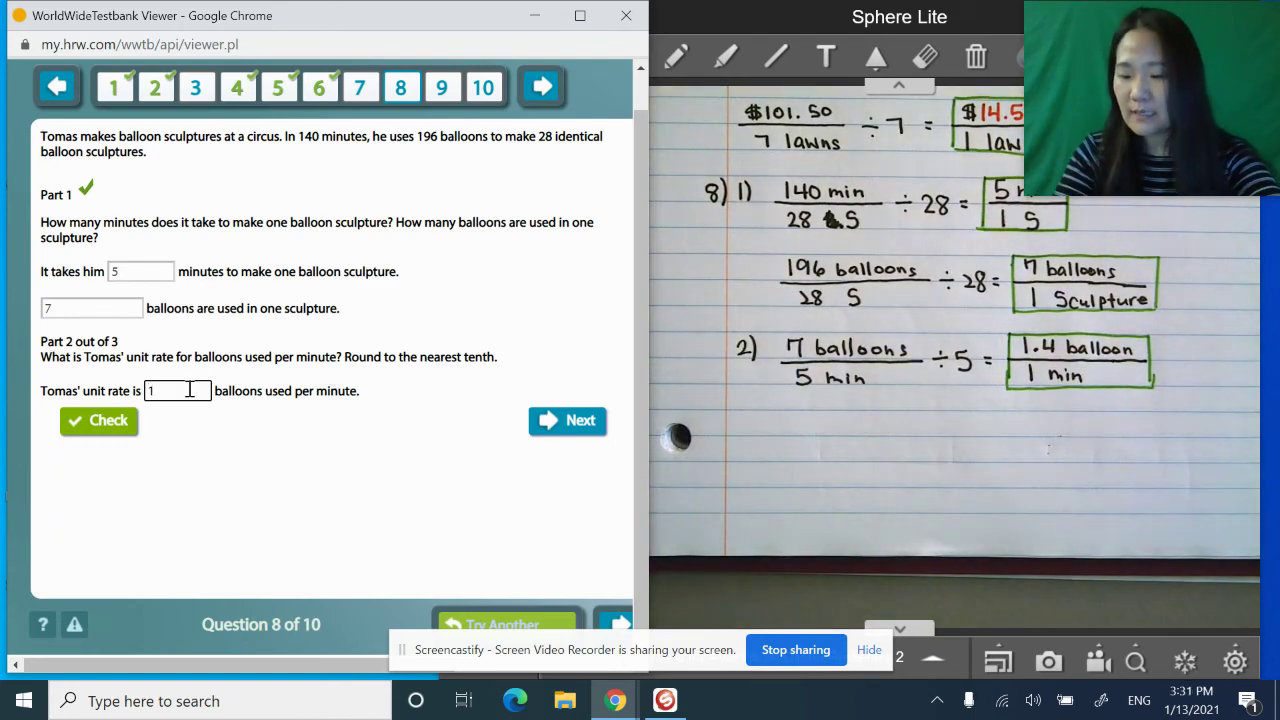
type(".4")
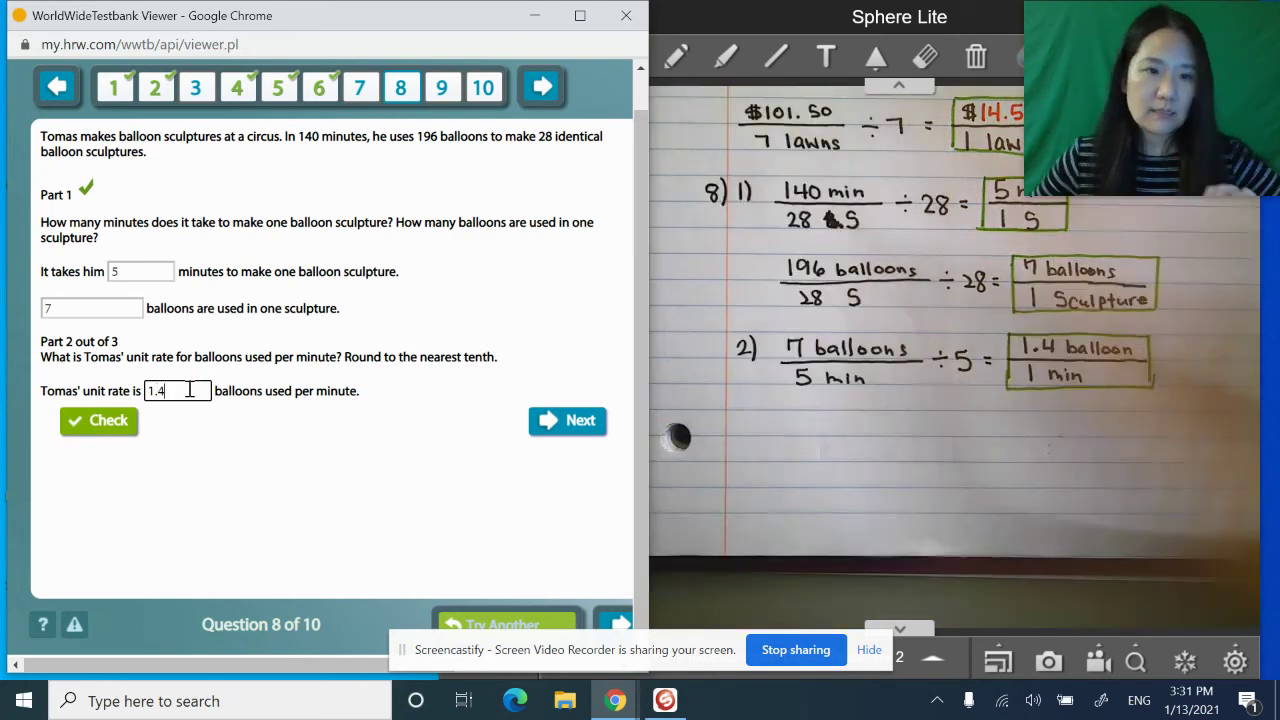
left_click(95, 425)
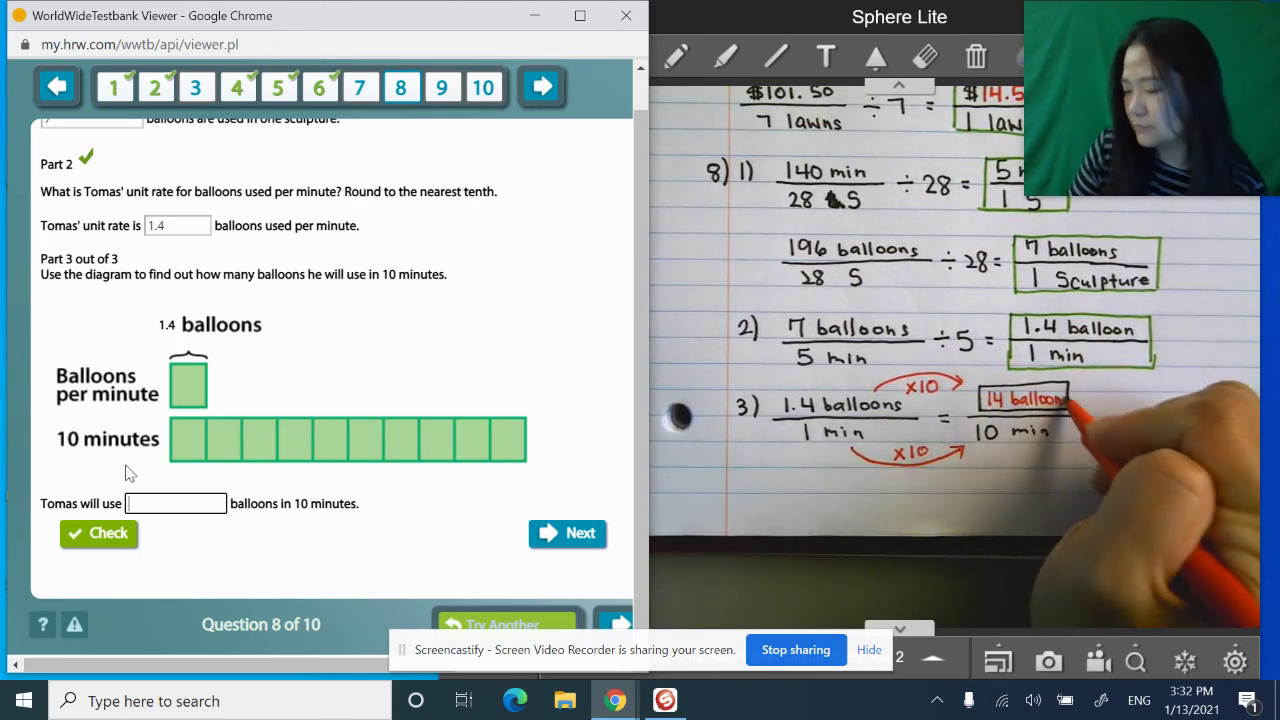
Submit 14 balloons in 10 minutes for Part 3, then go to question 9.
type("14")
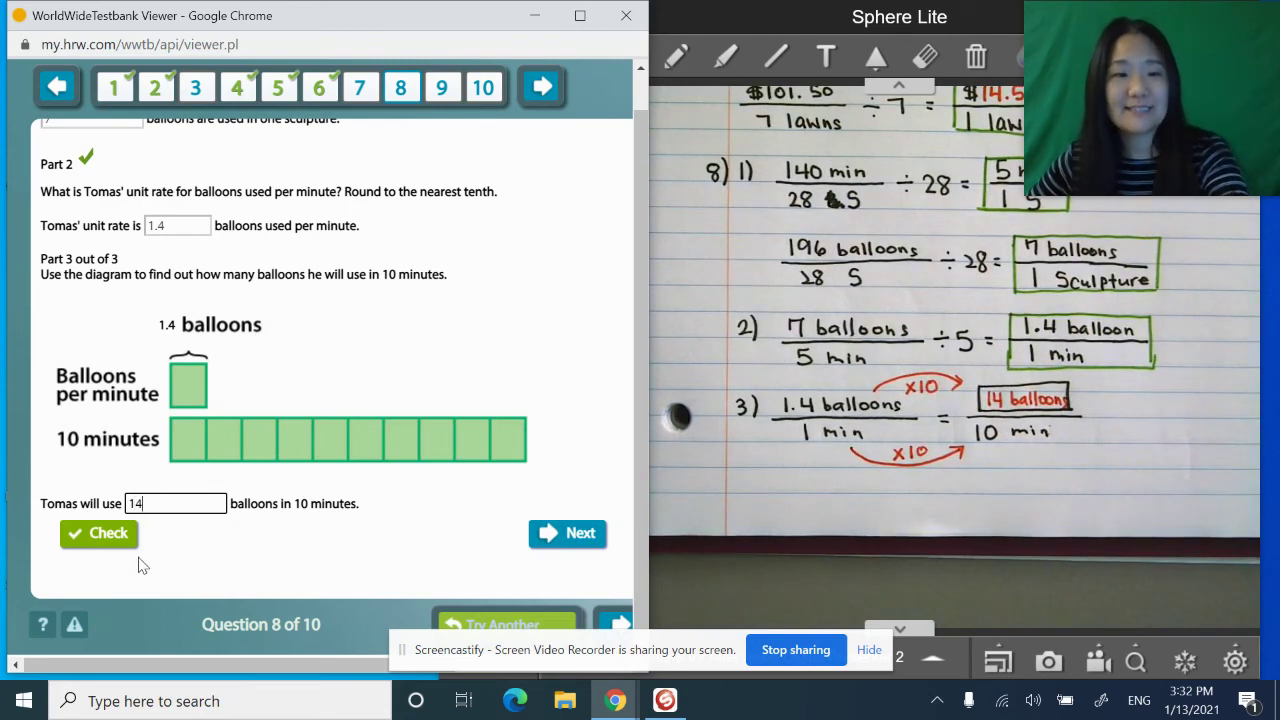
key("Return")
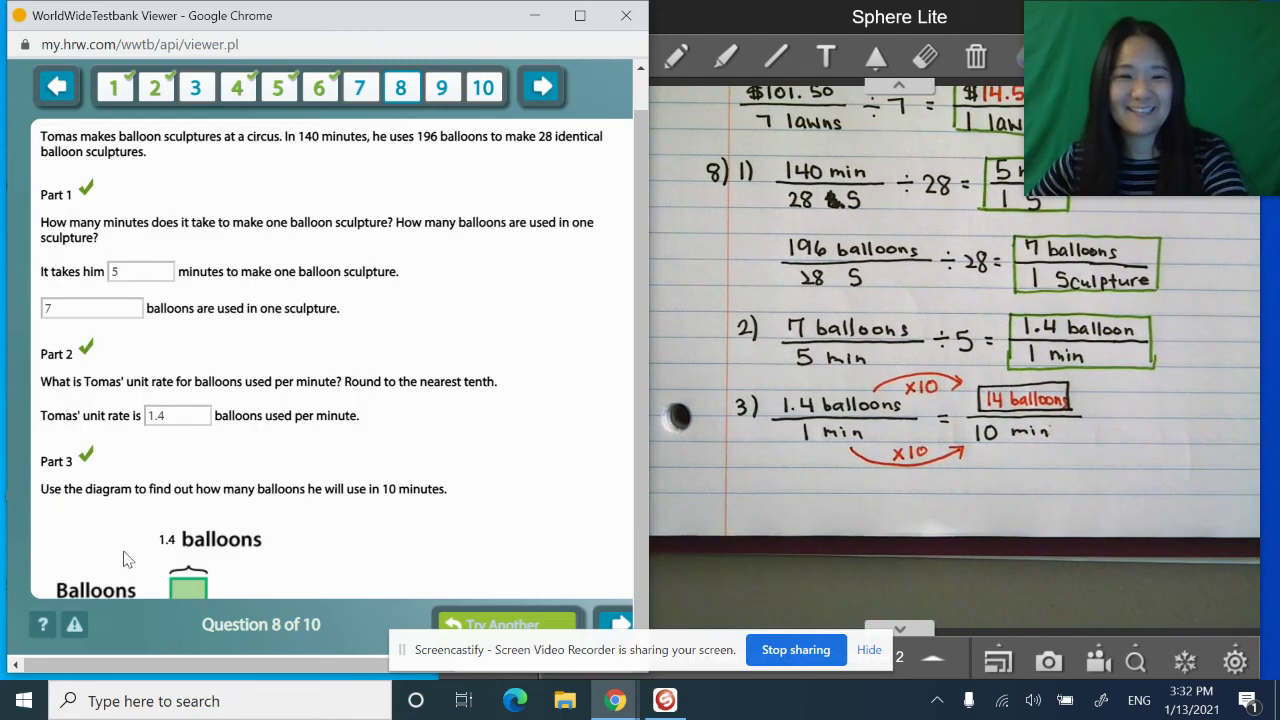
left_click(445, 95)
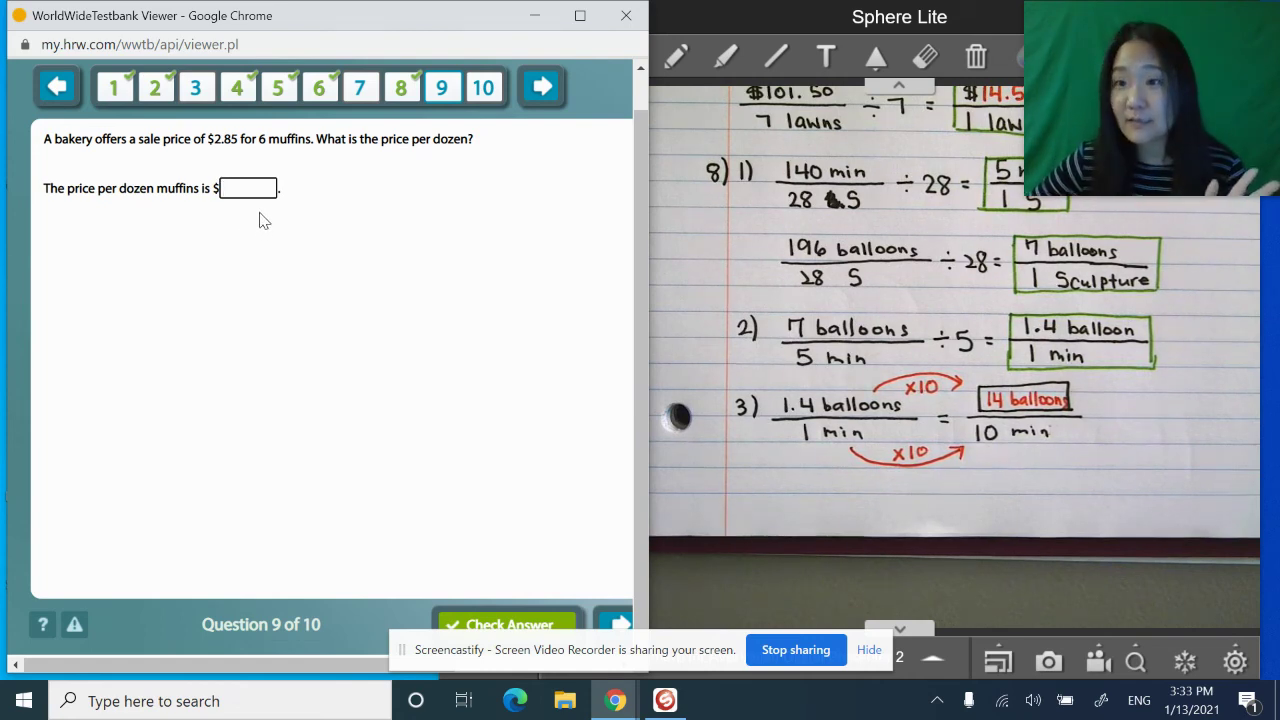
Go to question 10 about the sugar bag prices.
left_click(483, 92)
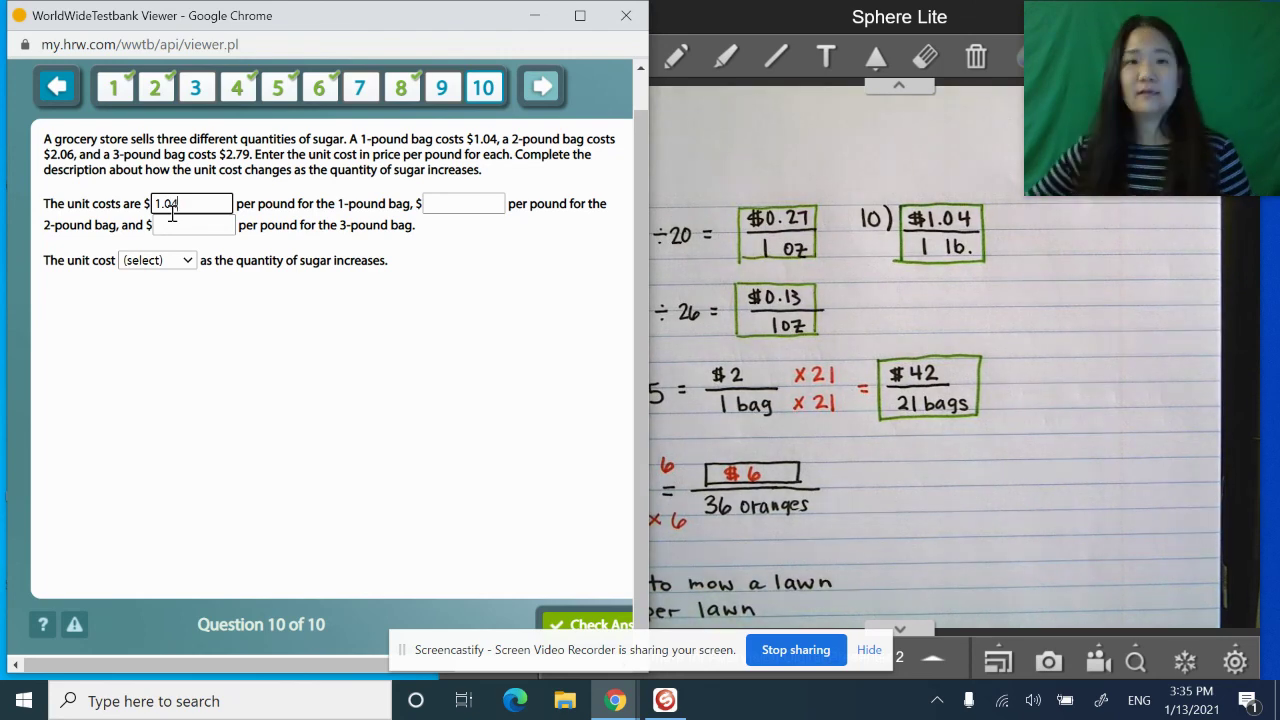
left_click(431, 207)
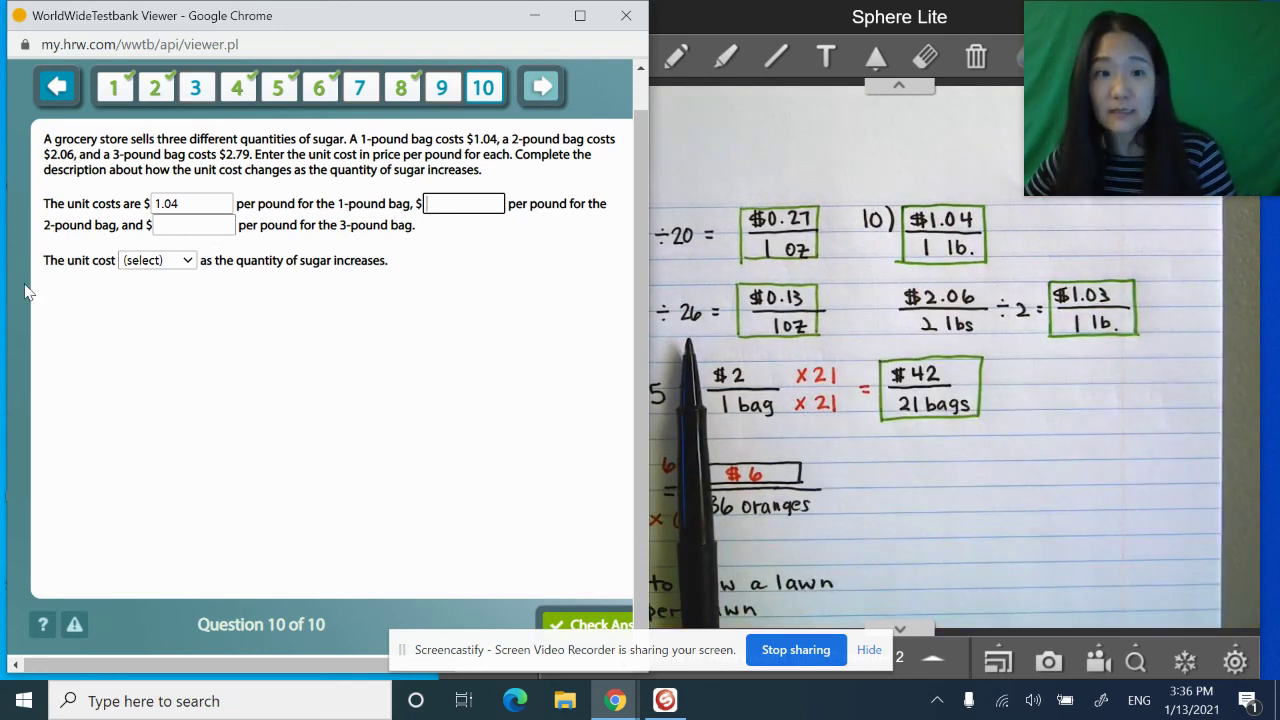
Enter 1.03 as the 2-pound bag's unit cost, leaving the unit-cost-change dropdown unchosen.
left_click(134, 262)
left_click(134, 265)
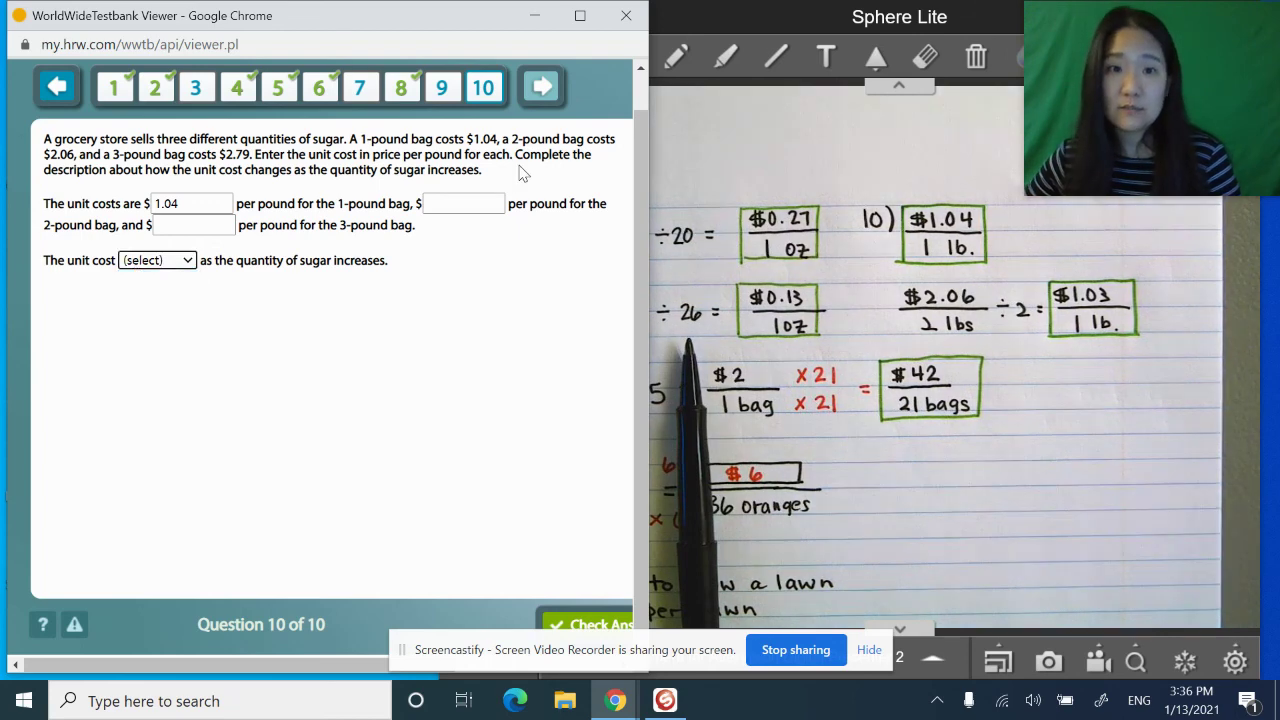
left_click(446, 204)
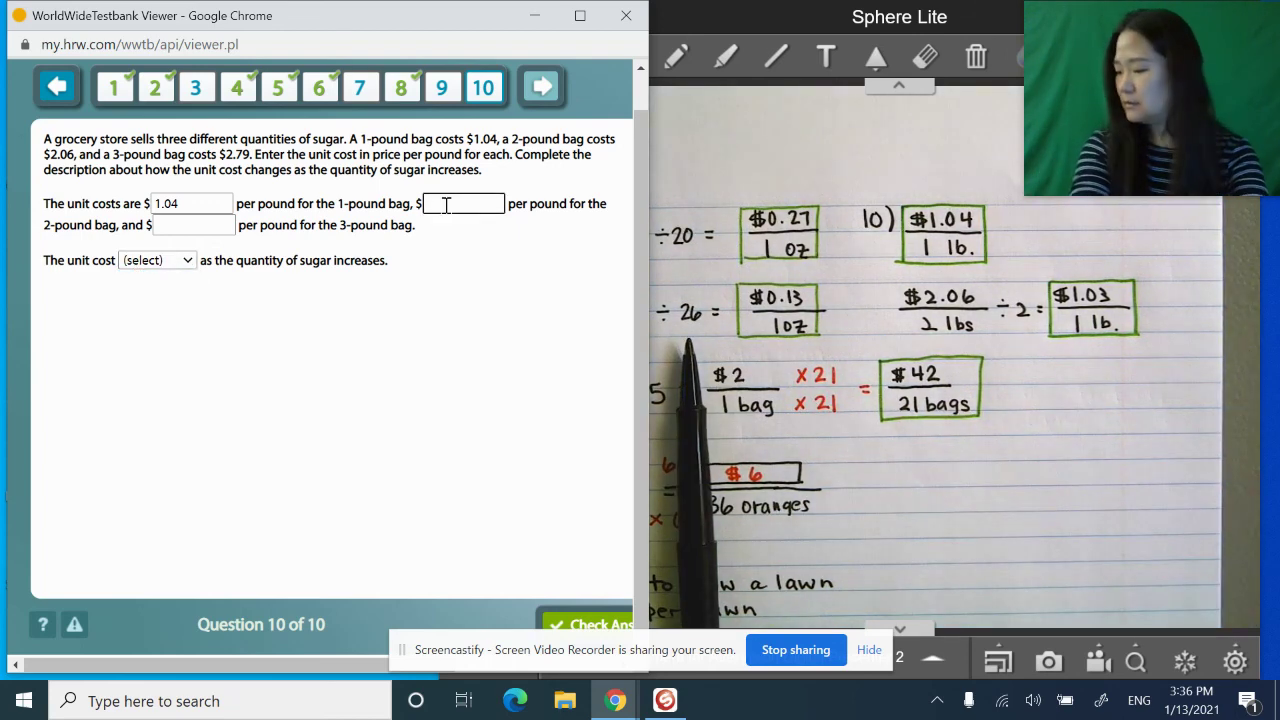
type("1.0")
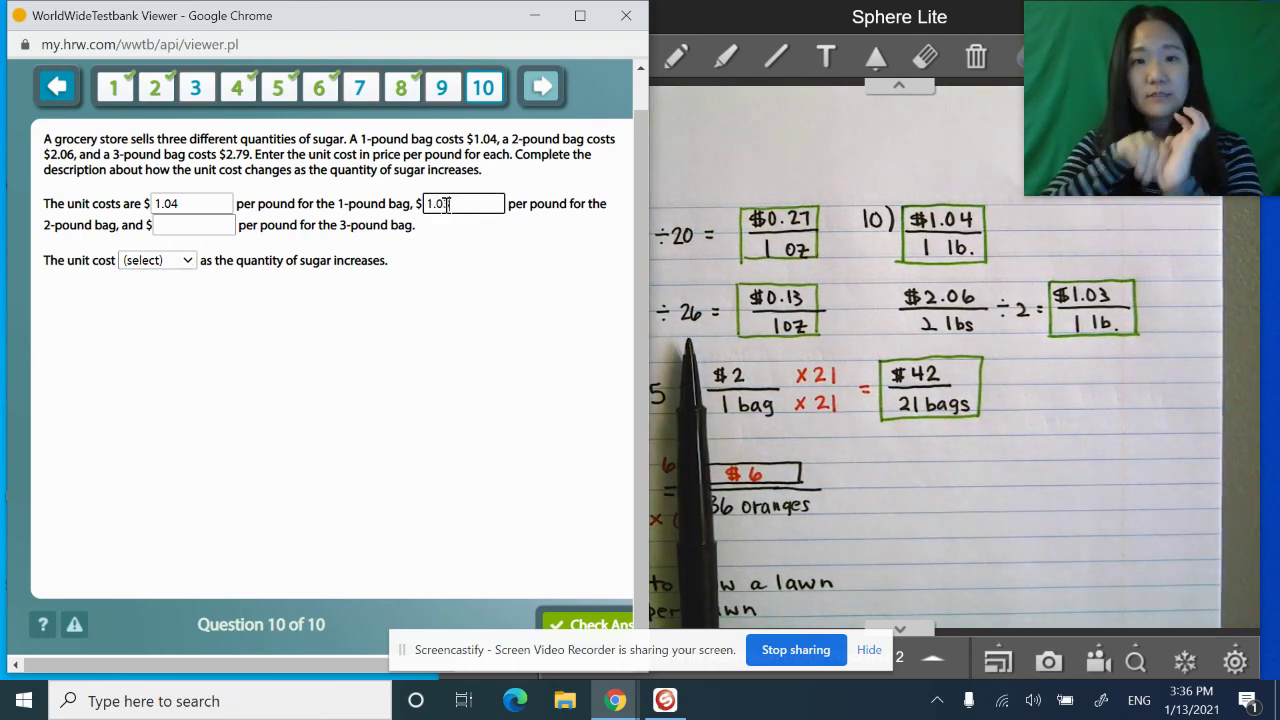
type("3")
left_click(428, 272)
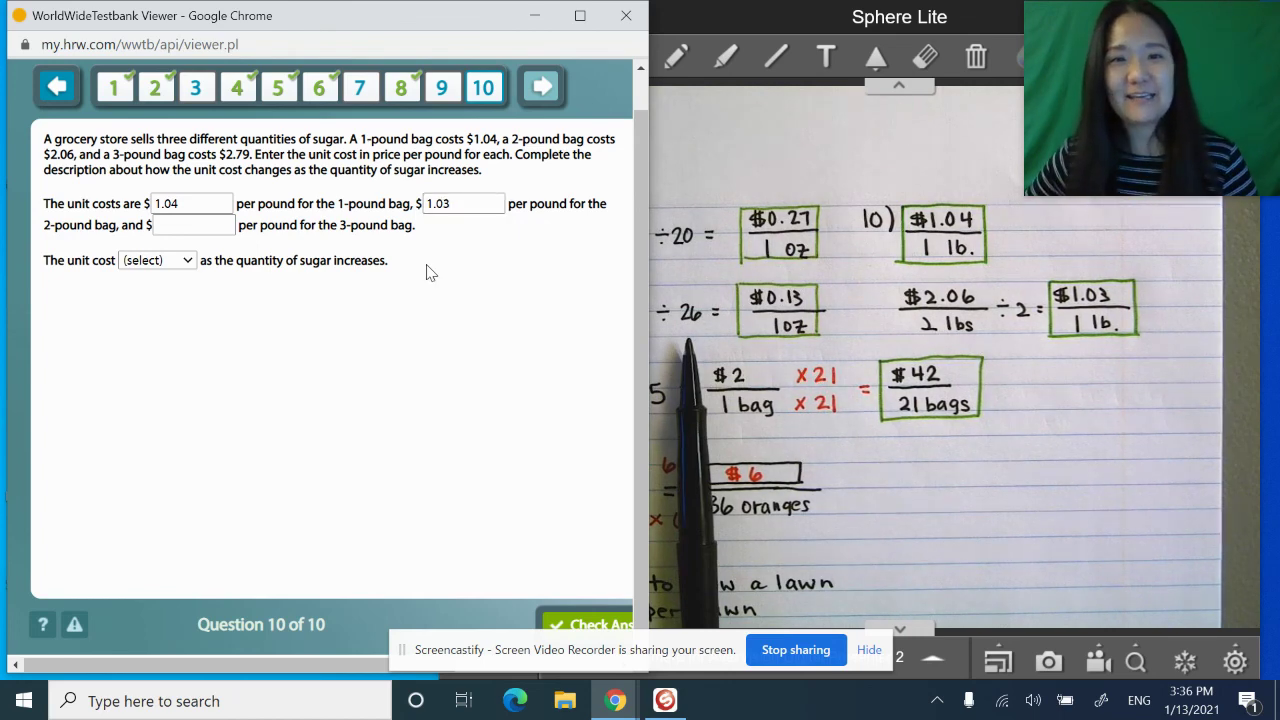
left_click(200, 227)
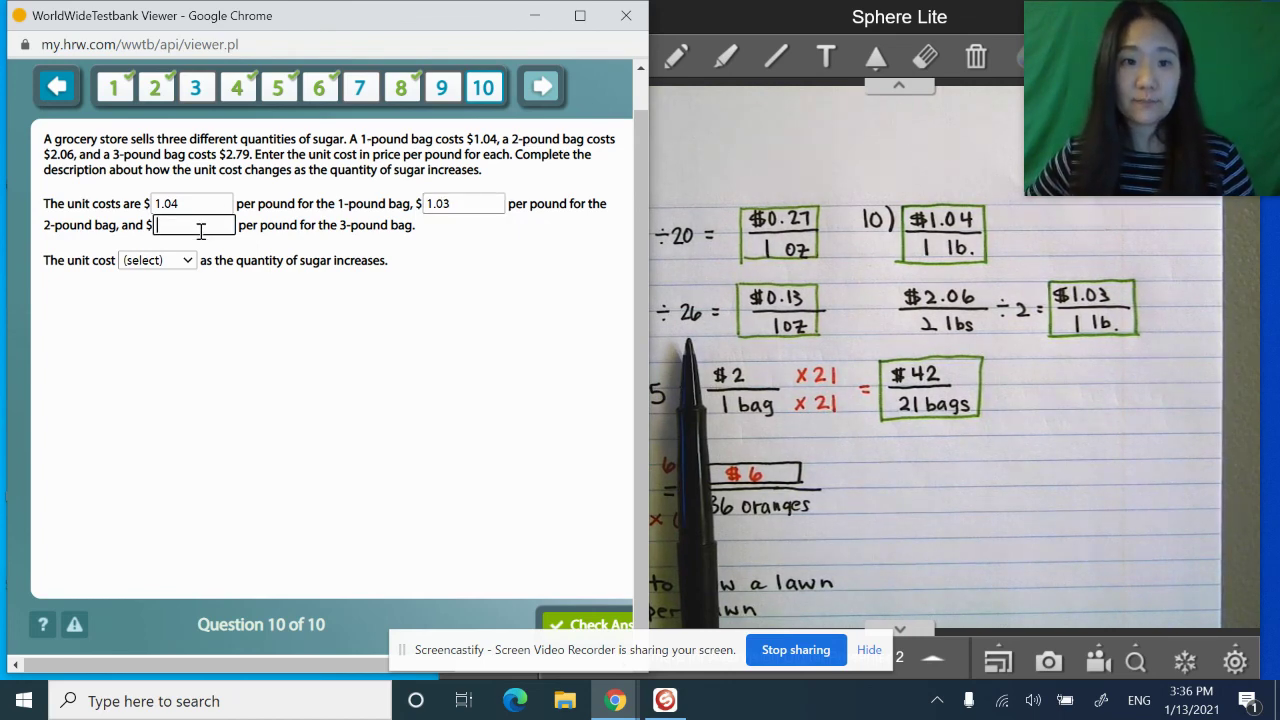
left_click(168, 263)
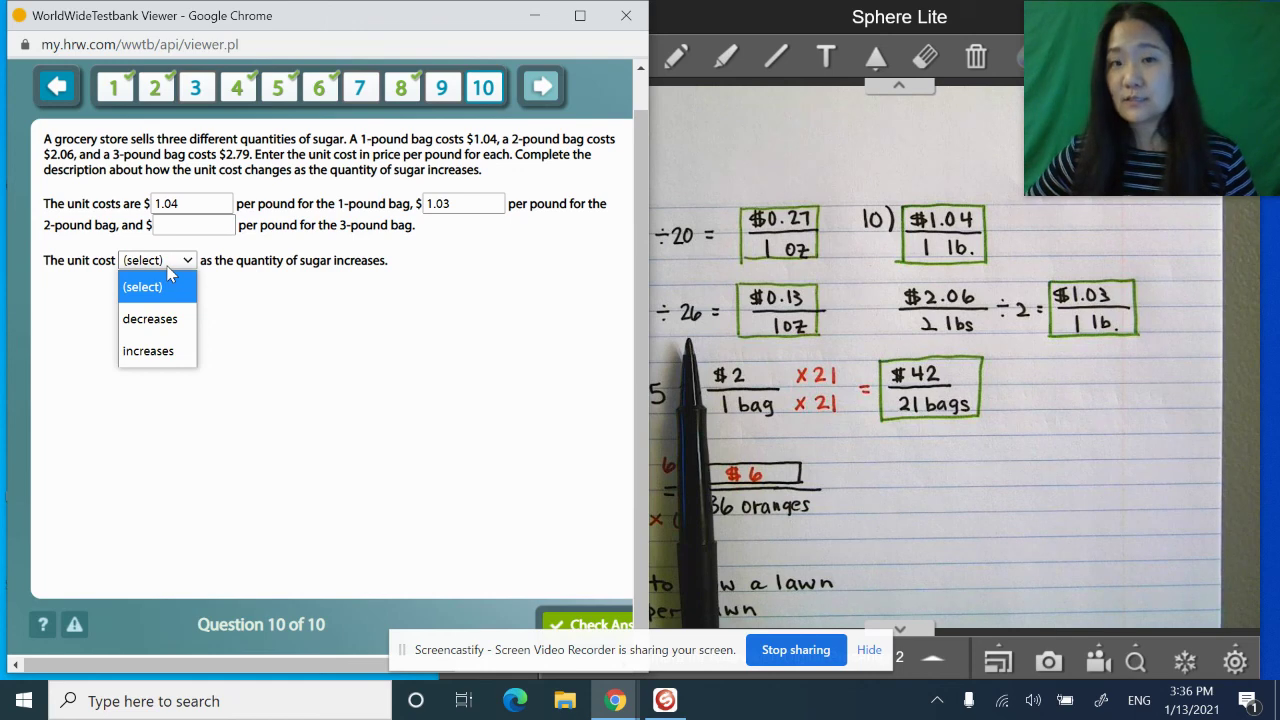
left_click(414, 391)
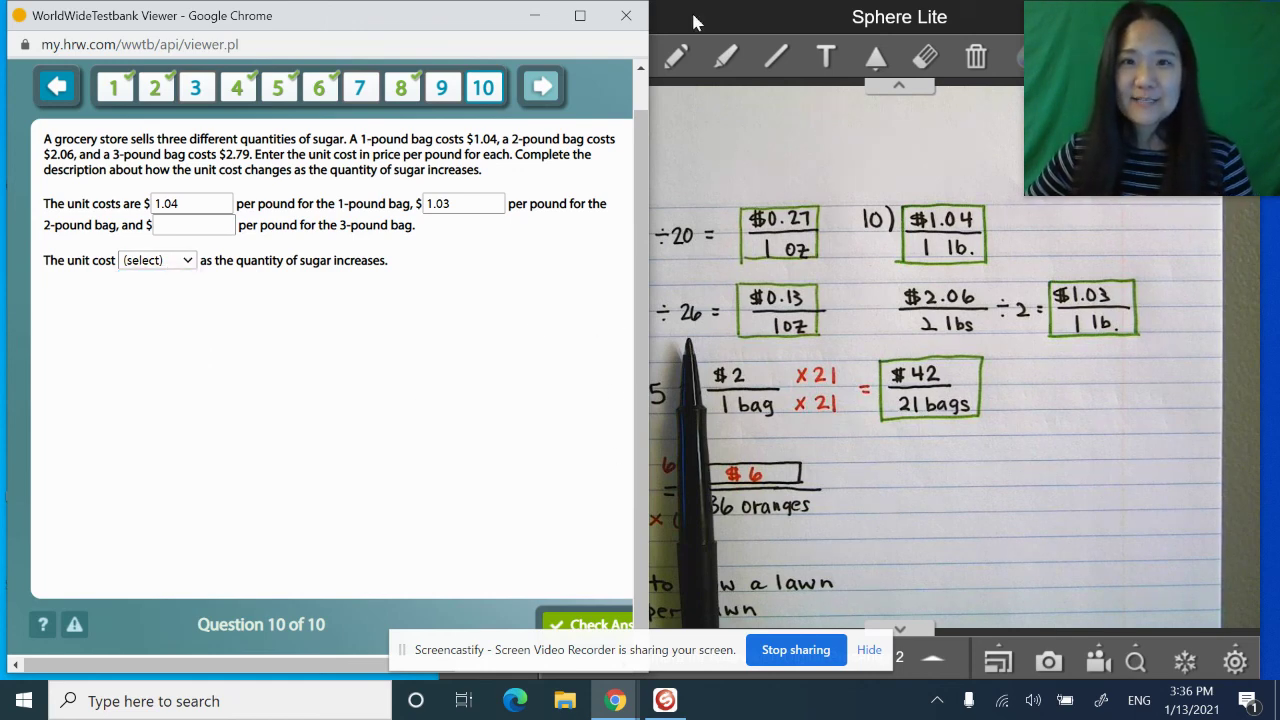